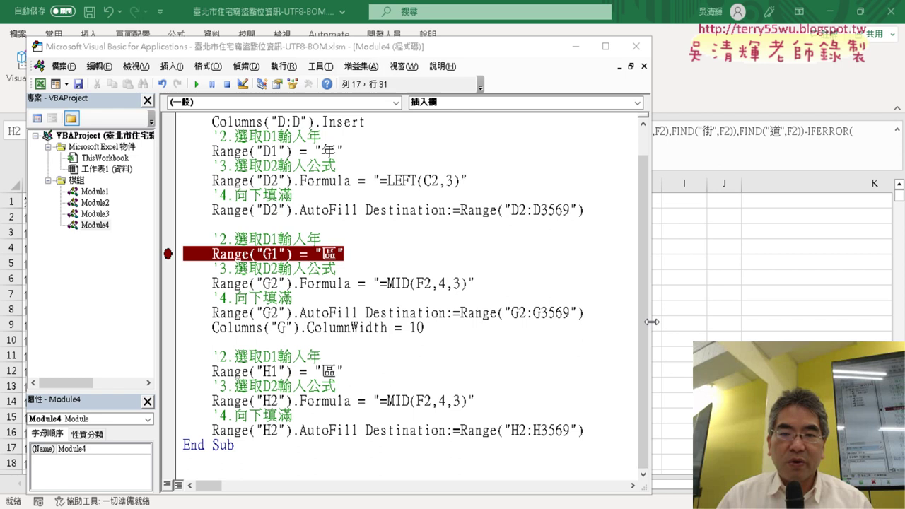
Step: Rename the macro's Range("H1") header to 路街道 and open H2's worksheet formula for editing
left_click_drag(651, 326, 555, 326)
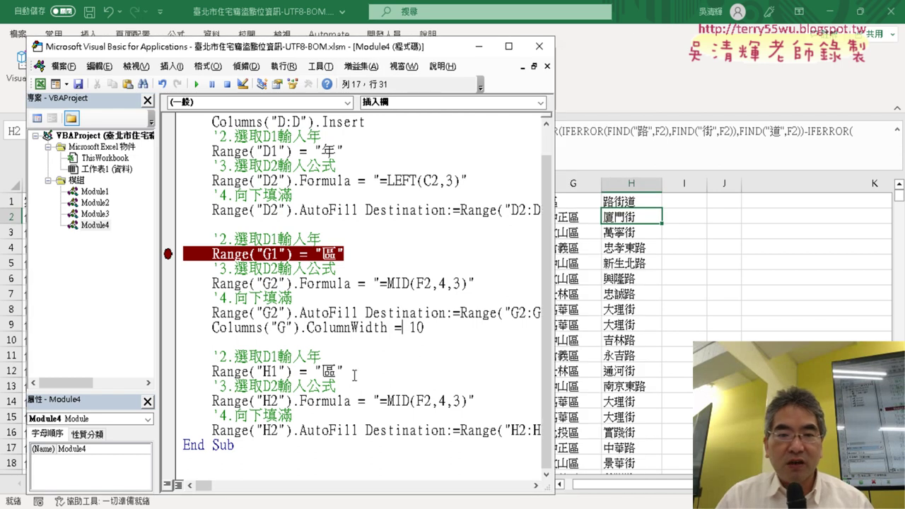
left_click(328, 371)
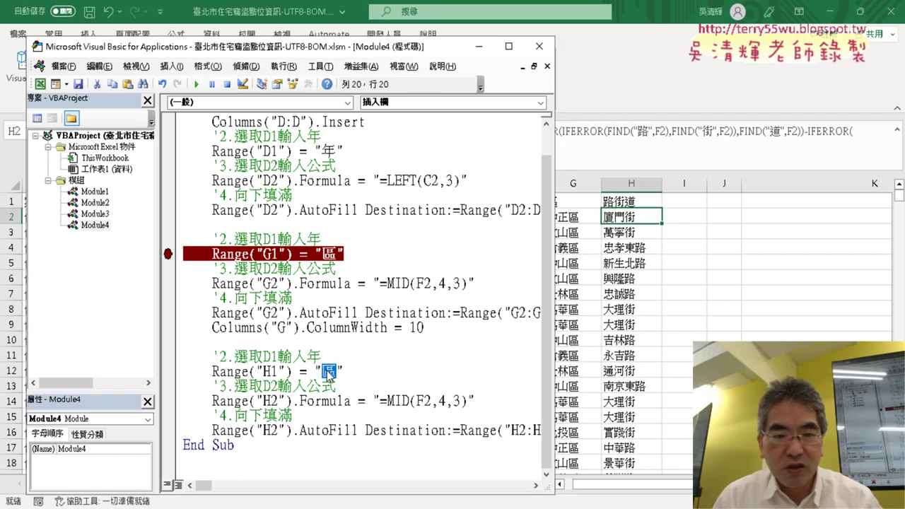
type("路")
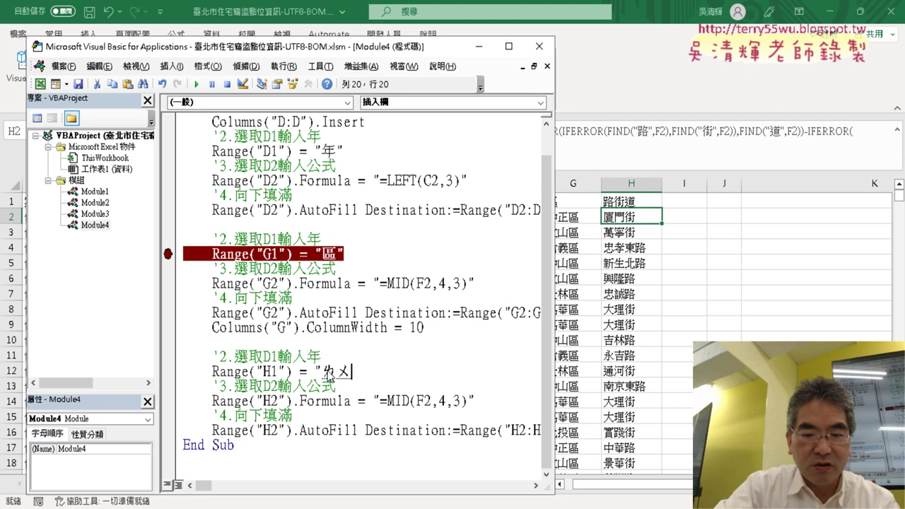
type("接ㄉ")
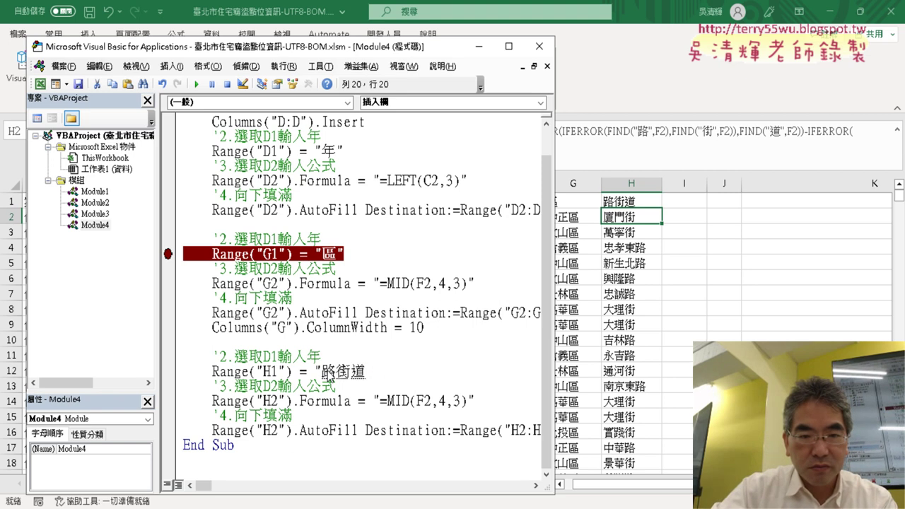
type("街道")
key("Return")
type("\"")
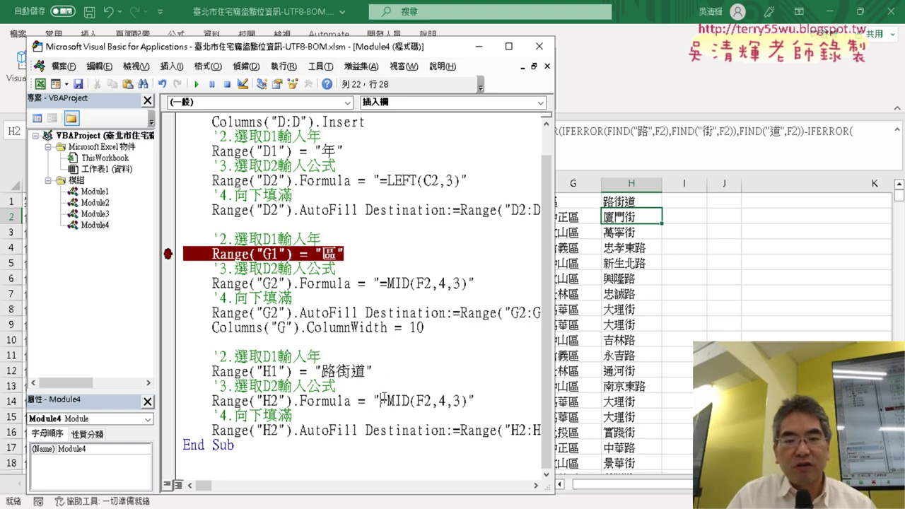
left_click_drag(380, 400, 467, 400)
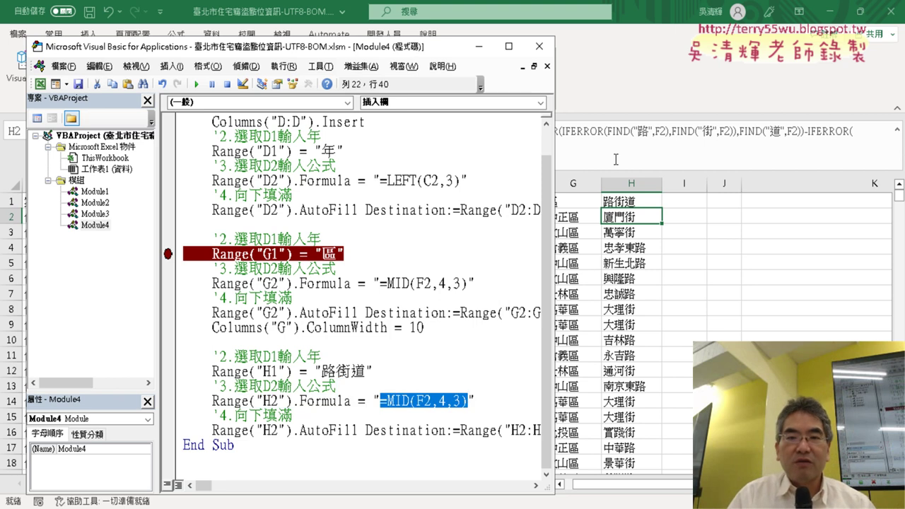
left_click(647, 131)
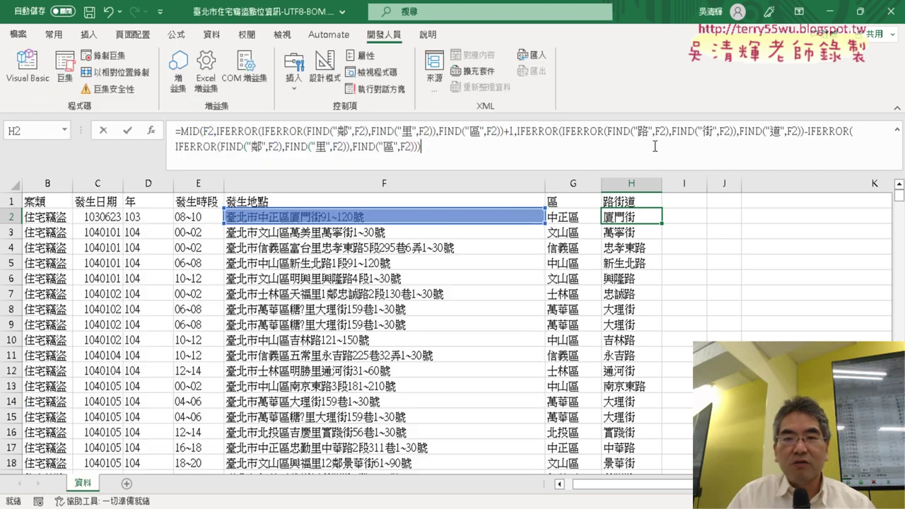
Step: Leave H2's formula unchanged, reselect all of it, then bring up the Google Docs formula notes
left_click(130, 132)
left_click(447, 155)
key("ctrl+a")
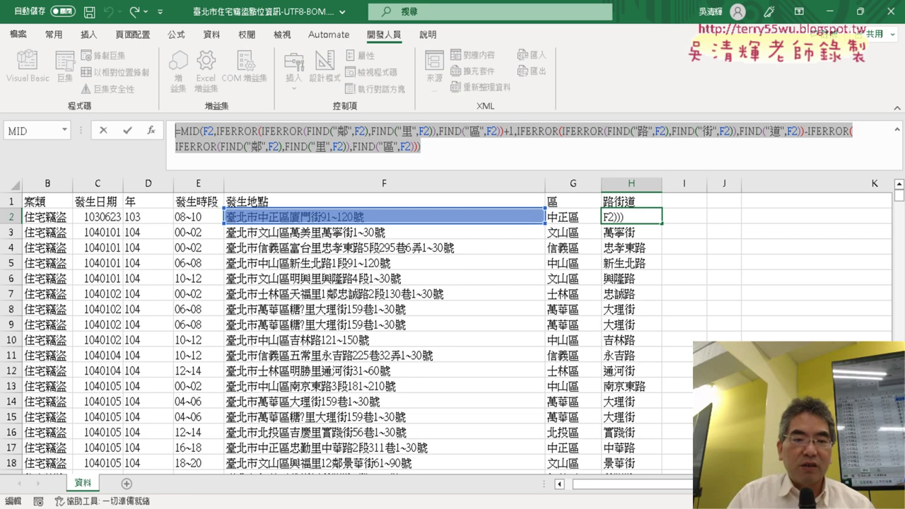
mouse_move(311, 503)
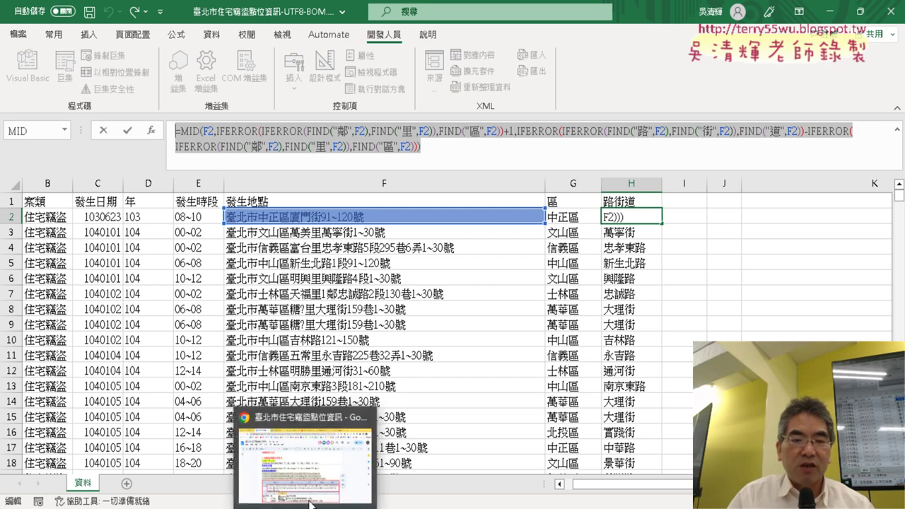
left_click(311, 466)
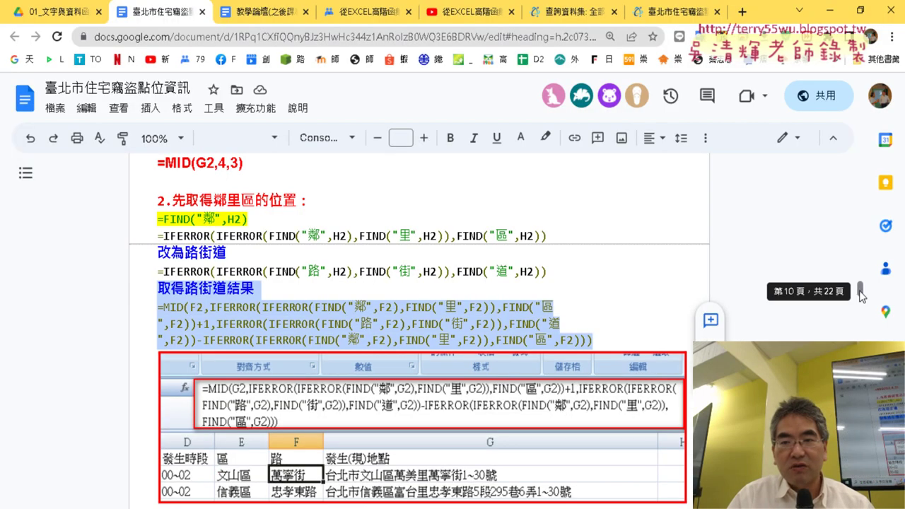
Step: Select part of the road-street MID/IFERROR formula in the Google Docs notes
mouse_move(593, 340)
left_mouse_down()
mouse_move(193, 323)
mouse_move(156, 309)
left_mouse_up()
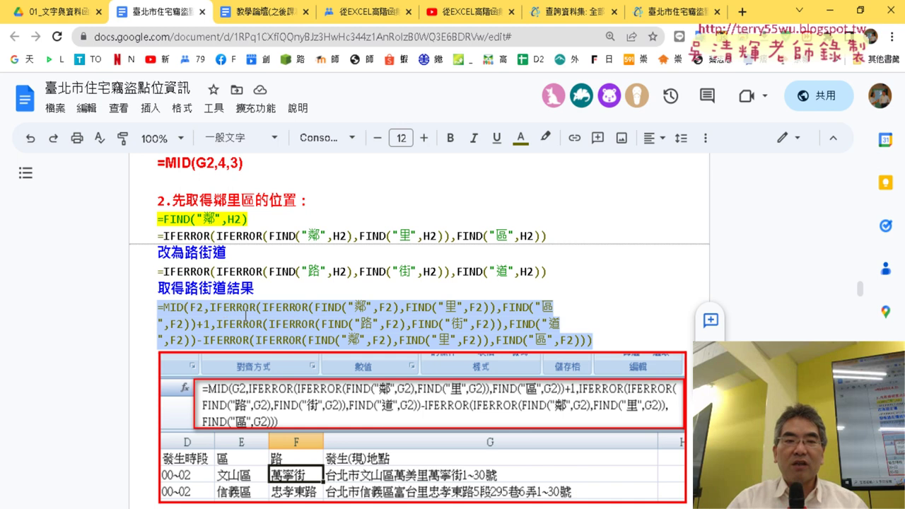
left_click(829, 11)
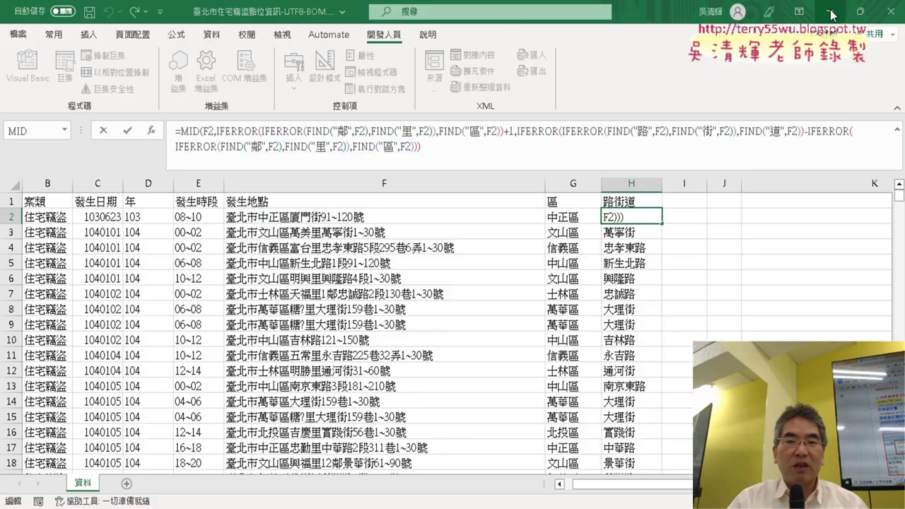
key("ctrl+a")
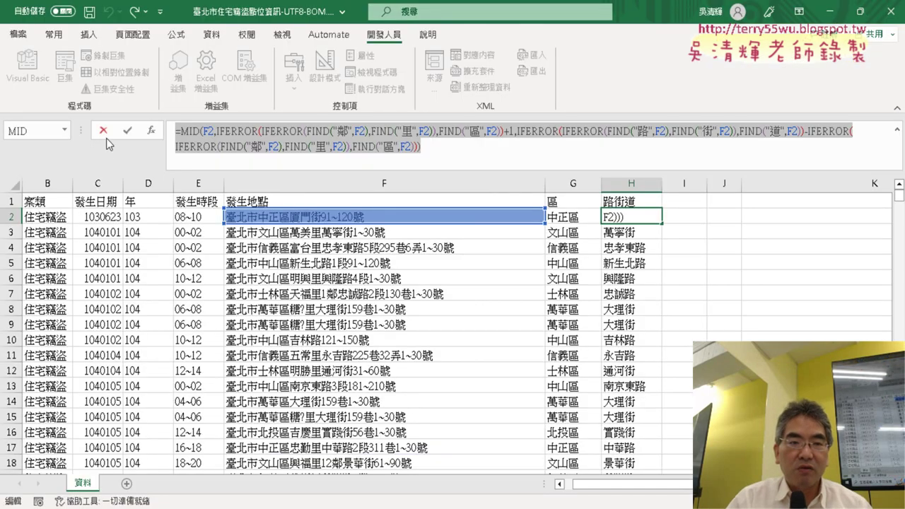
left_click(106, 138)
left_click(26, 67)
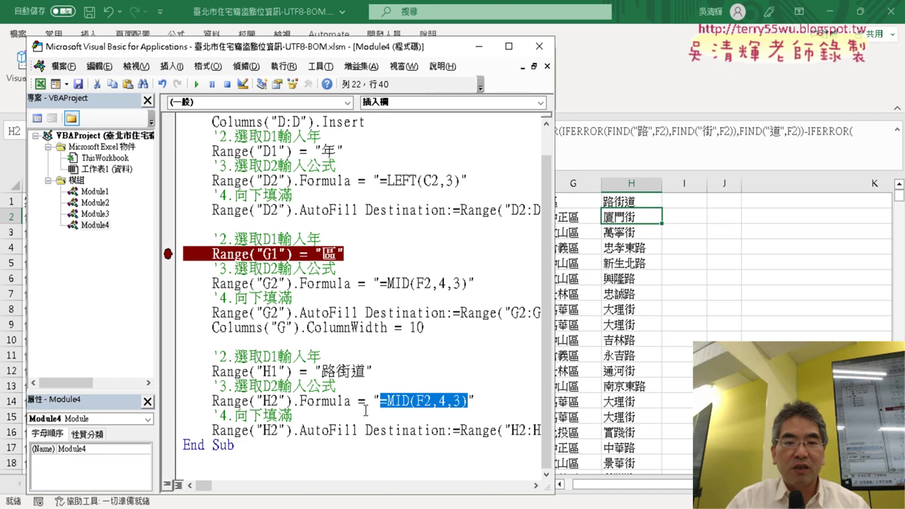
left_click_drag(379, 401, 468, 401)
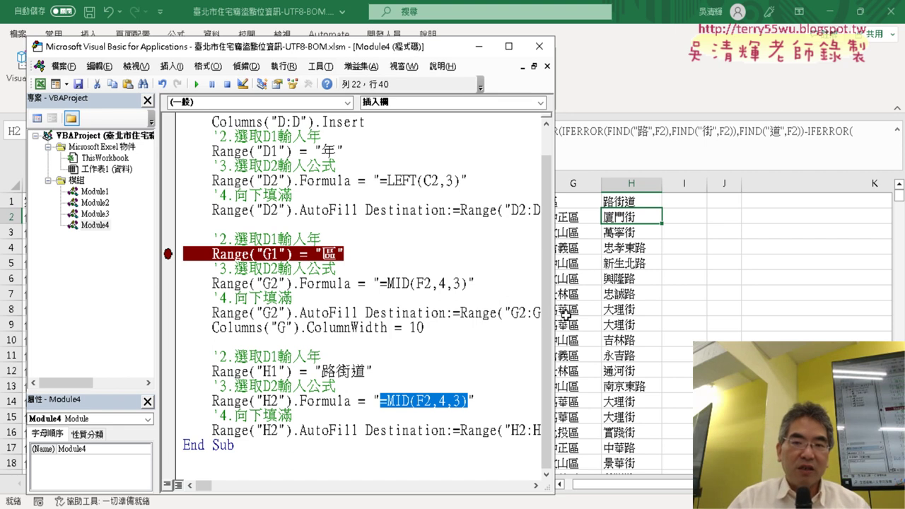
left_click(601, 161)
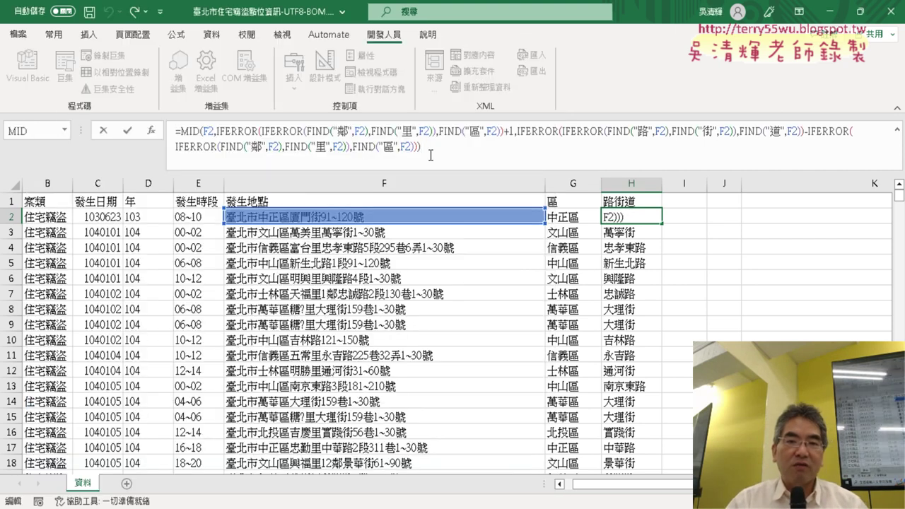
Step: Copy H2's full MID/IFERROR formula from the formula bar, leaving the cell unchanged
left_click_drag(429, 149, 178, 132)
right_click(311, 139)
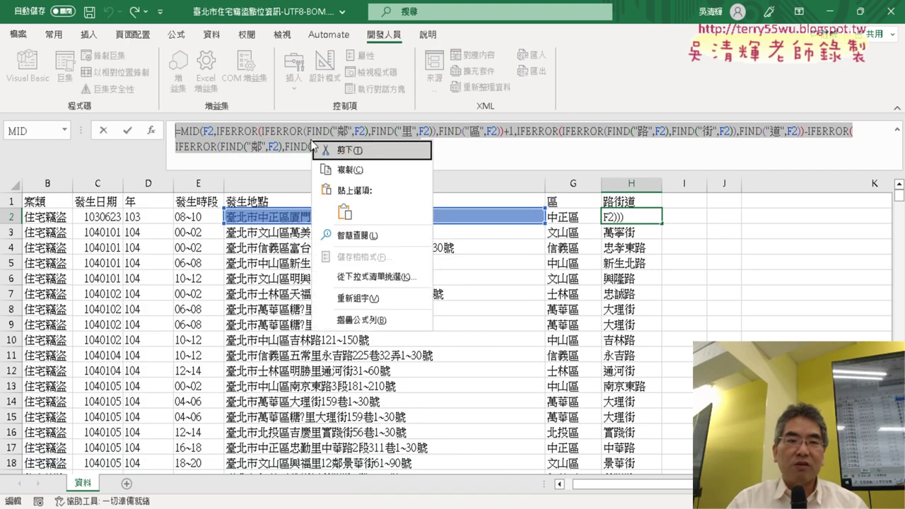
left_click(345, 170)
left_click(103, 134)
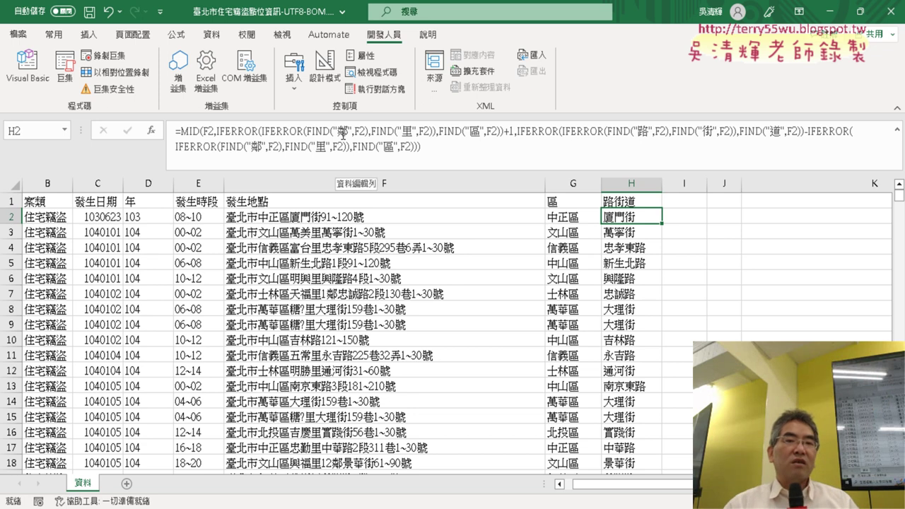
triple_click(456, 152)
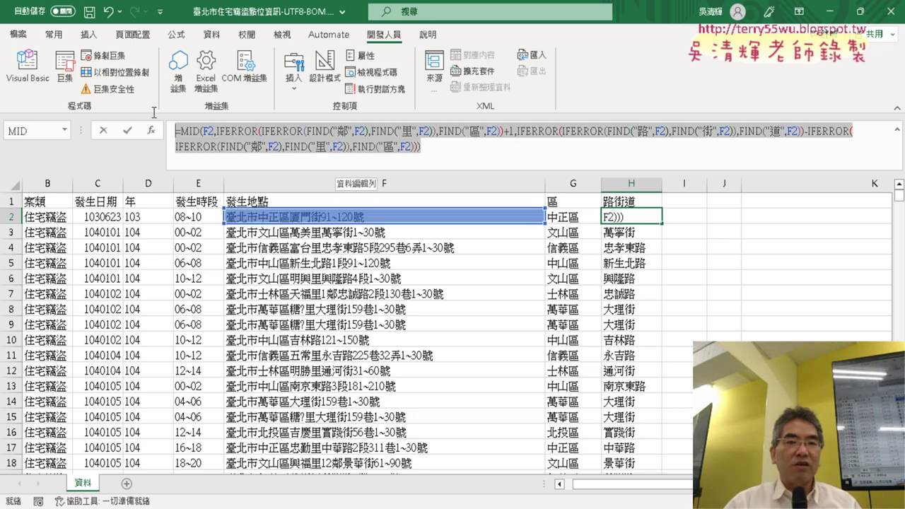
right_click(328, 139)
left_click(362, 170)
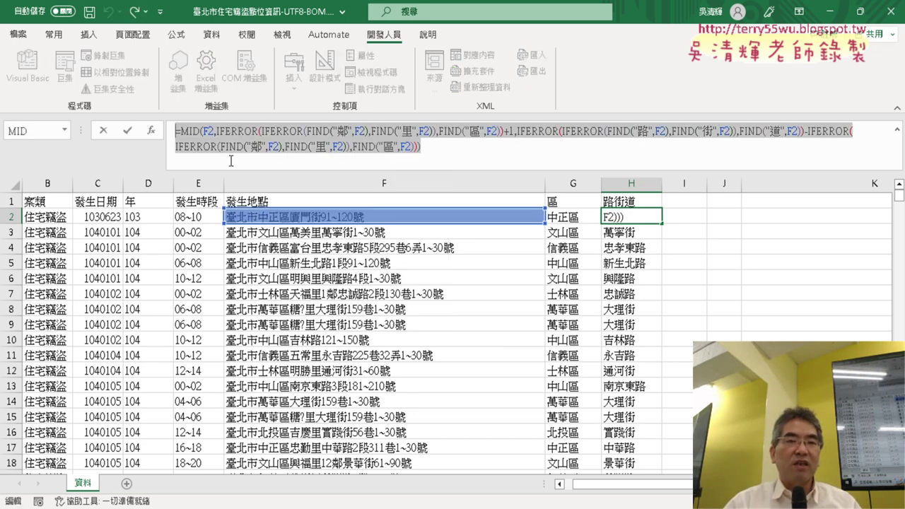
left_click(102, 132)
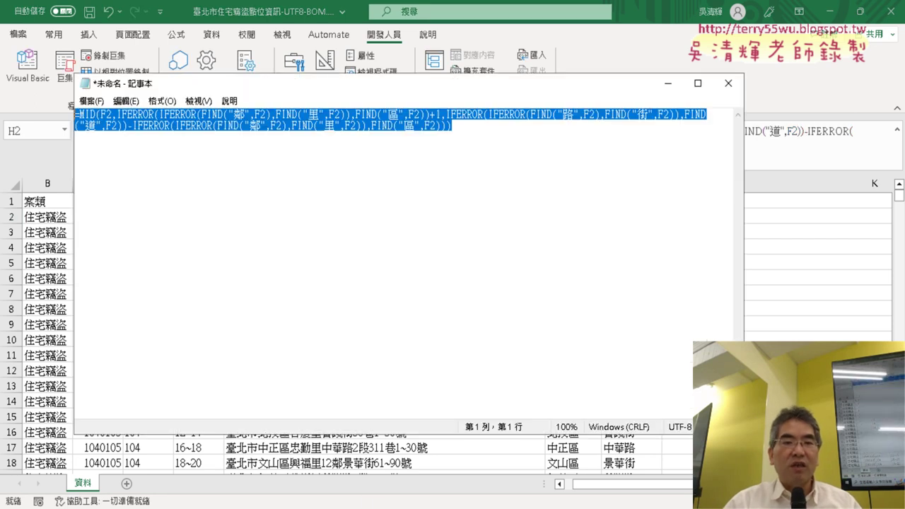
Step: Replace every " with "" in the Notepad formula using Replace All
left_click(422, 202)
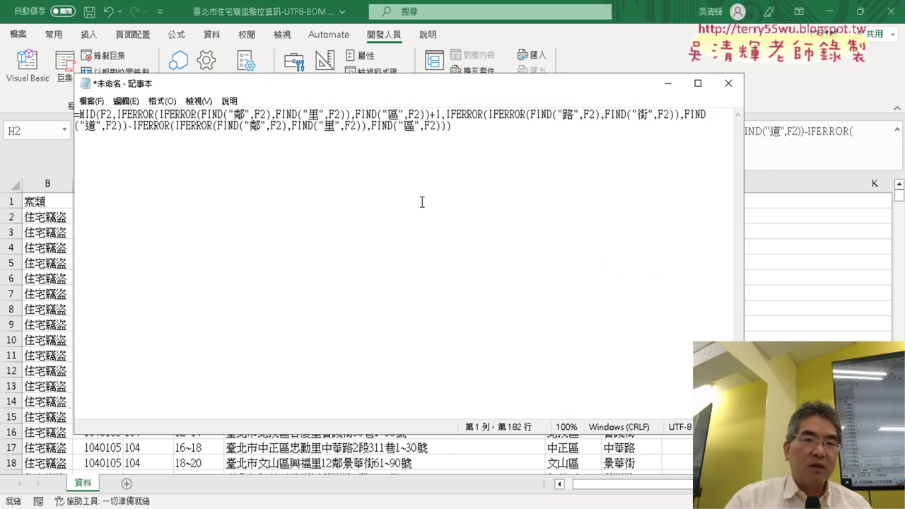
left_click(127, 103)
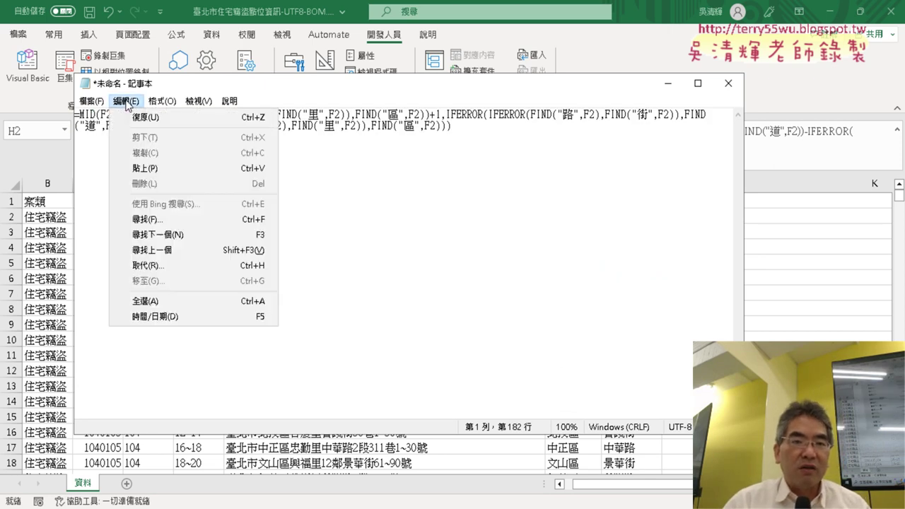
left_click(157, 265)
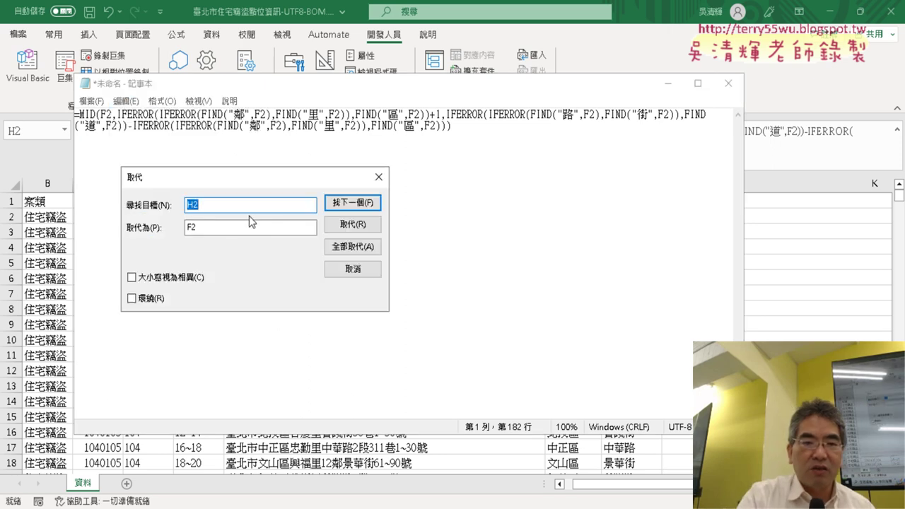
type("\"")
key("Tab")
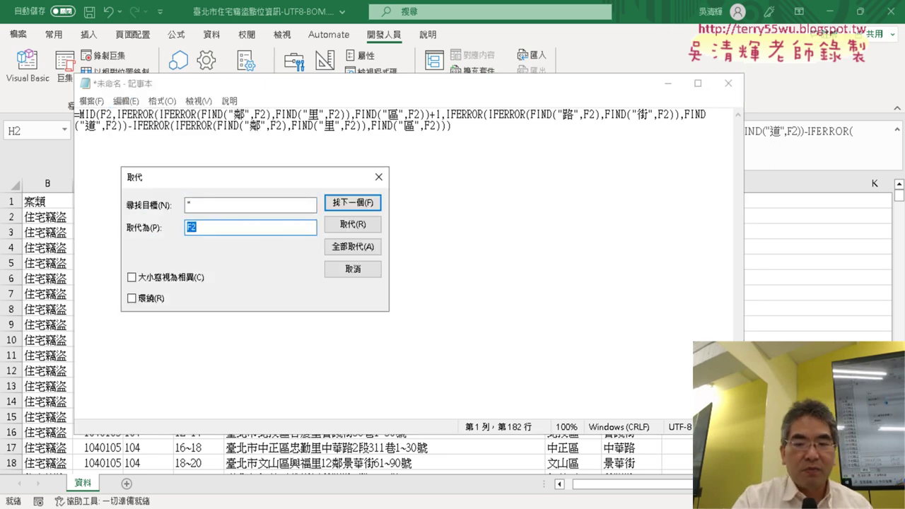
type("\"\"")
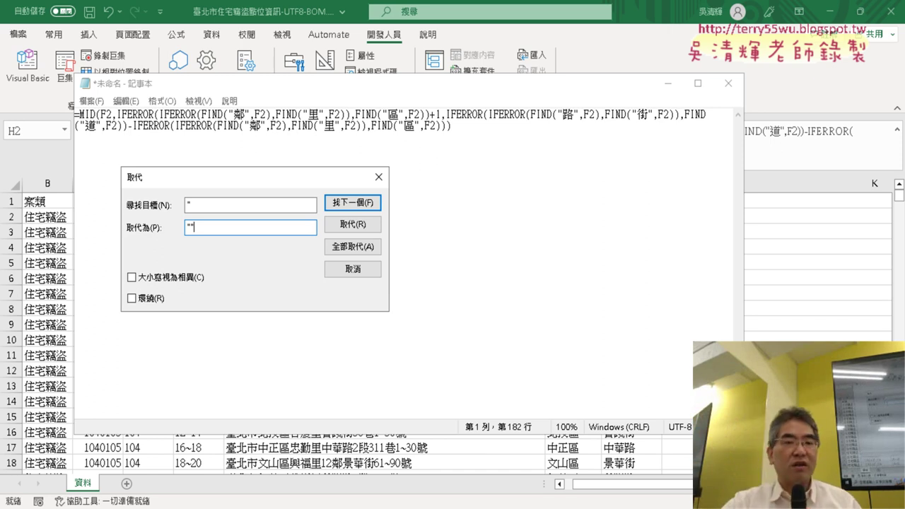
left_click(361, 249)
left_click(355, 271)
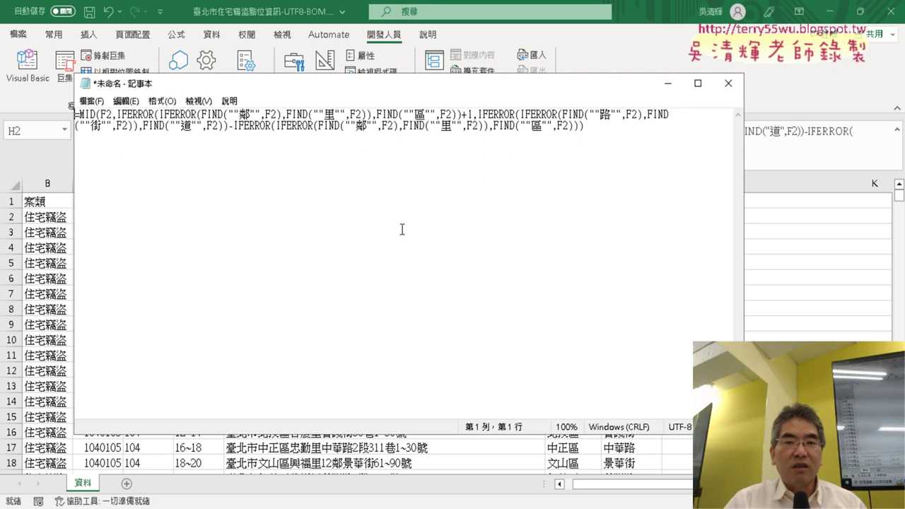
Step: Check the doubled quotes and copy the whole converted formula
left_click(520, 127)
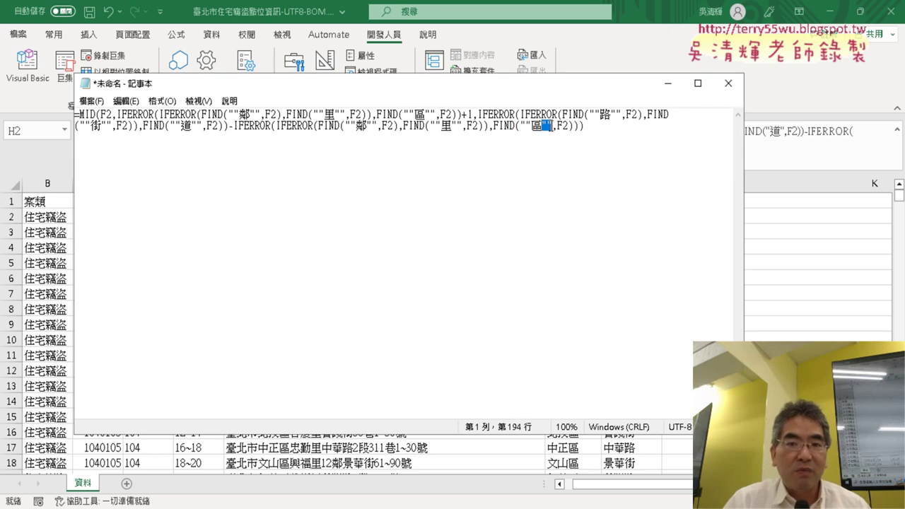
left_click_drag(594, 136, 59, 115)
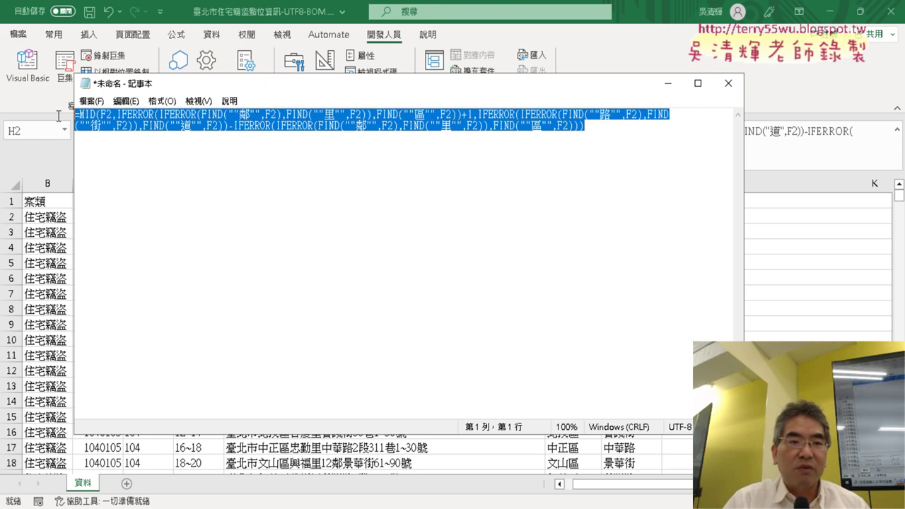
right_click(126, 134)
left_click(163, 174)
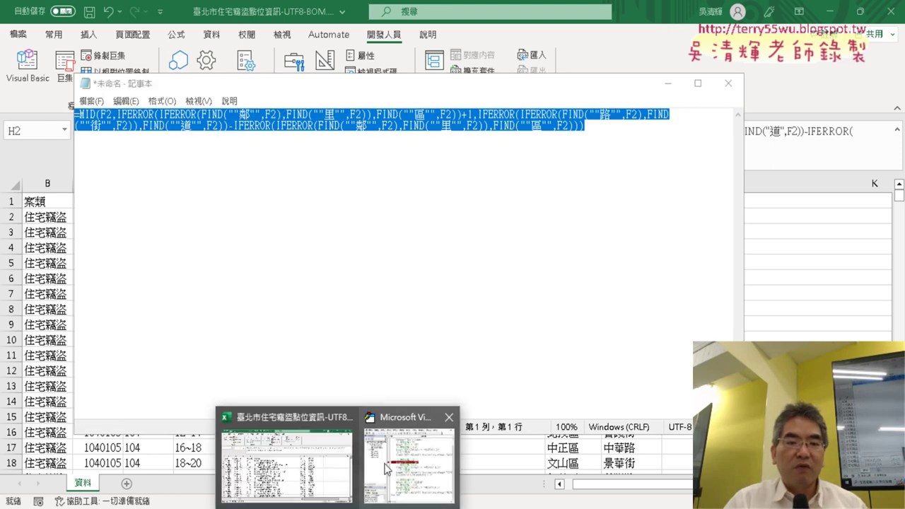
Step: Paste the converted formula over =MID(F2,4,3) on the macro's H2 line
left_click(388, 467)
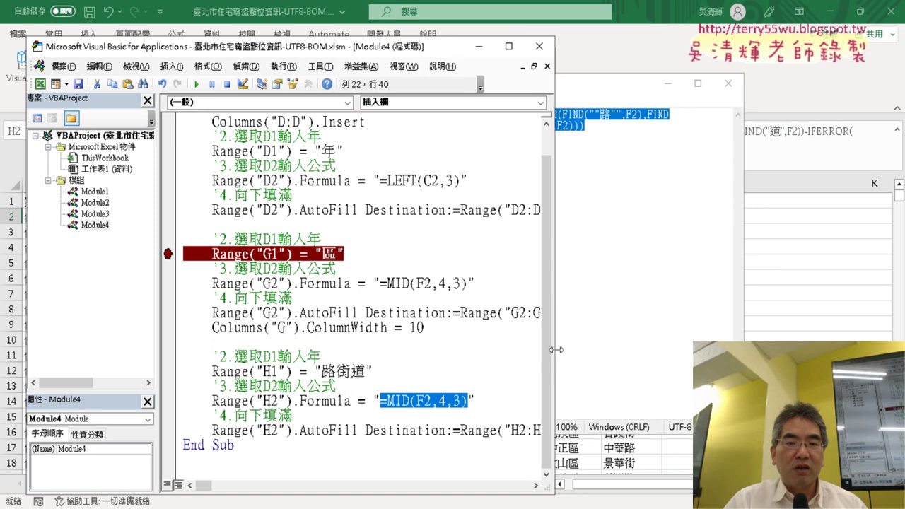
left_click_drag(556, 349, 748, 353)
left_click(539, 378)
left_click_drag(467, 402, 380, 402)
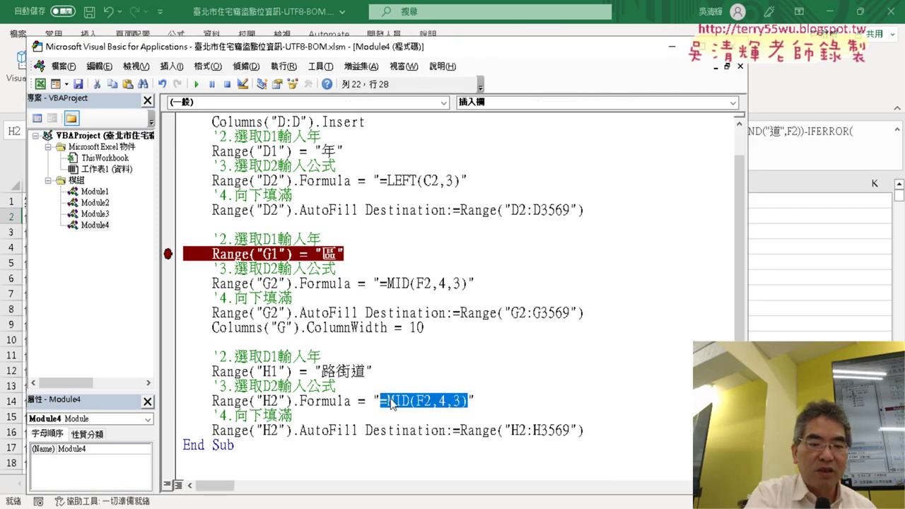
key("ctrl+v")
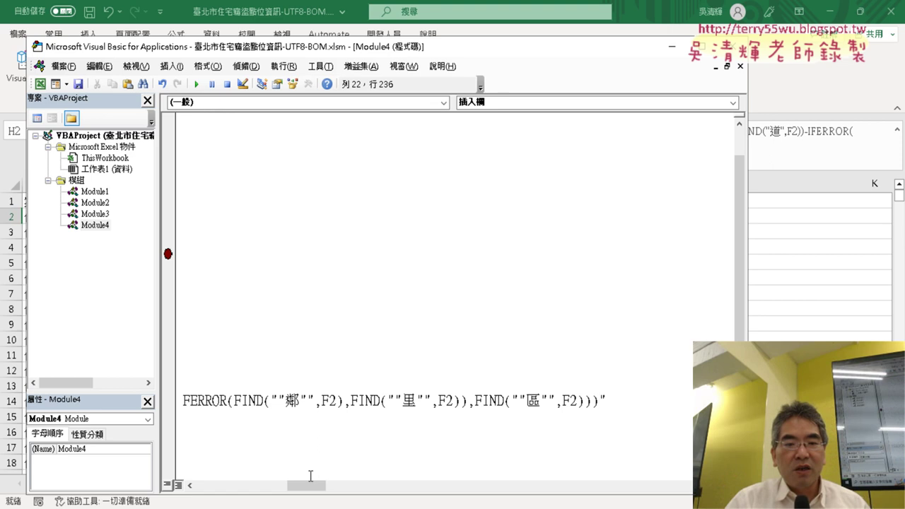
left_click_drag(310, 485, 218, 485)
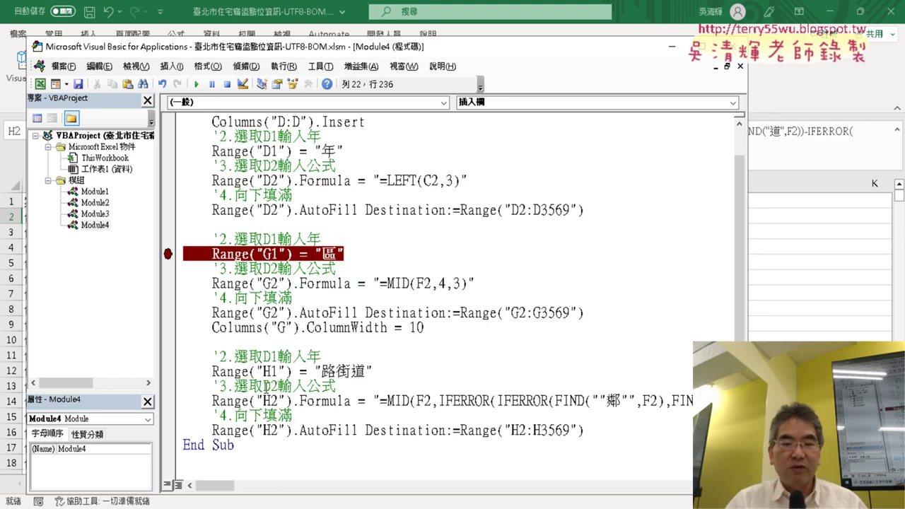
Step: Narrow the code editor to reveal the sheet and close the Notepad window
left_click(283, 367)
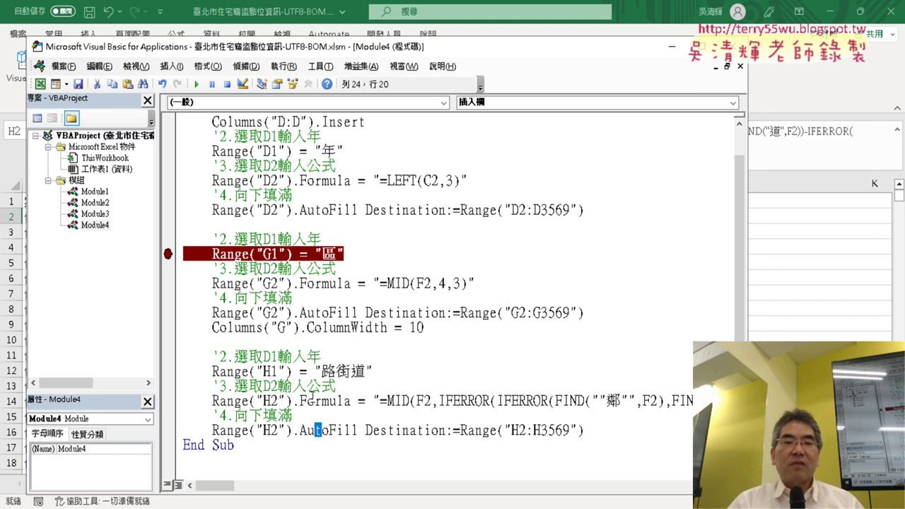
left_click(308, 371)
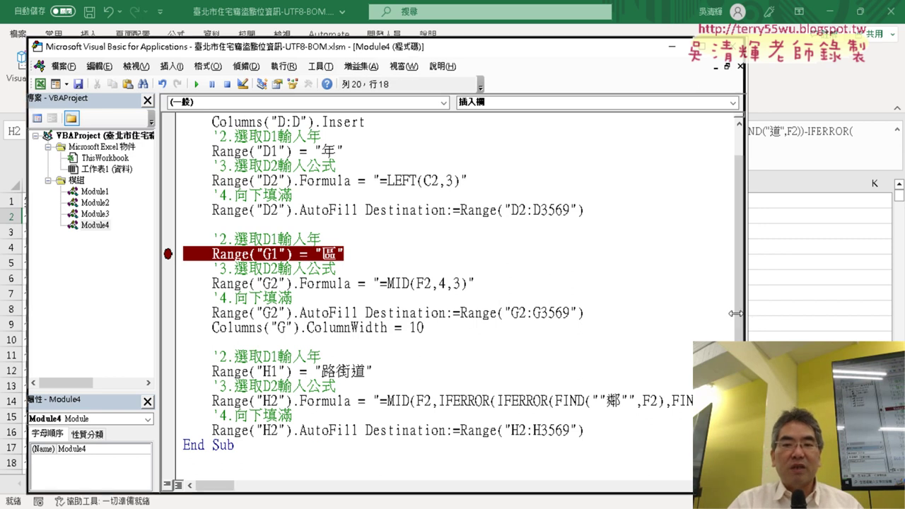
left_click_drag(750, 322, 493, 243)
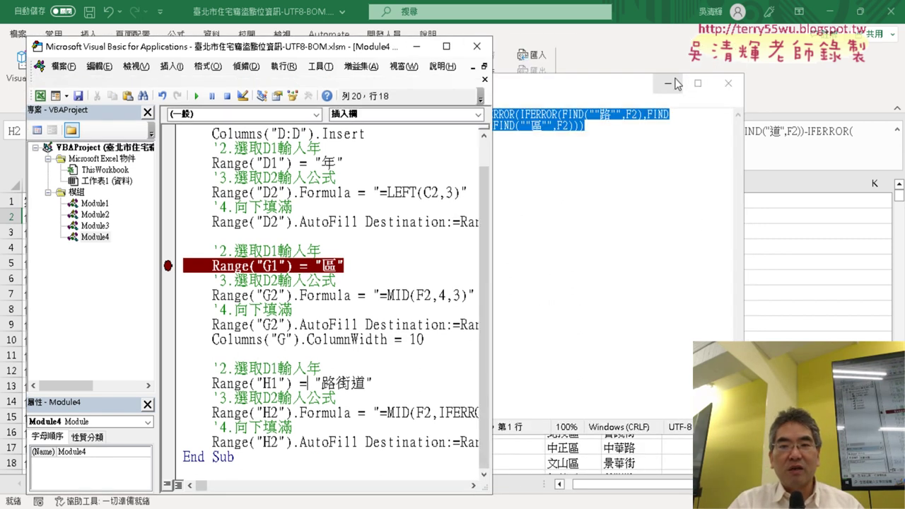
left_click(728, 82)
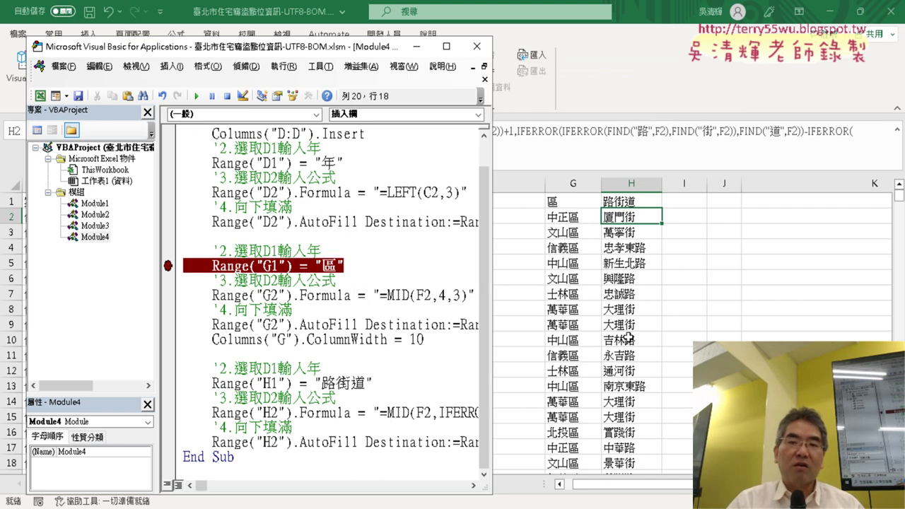
Step: Delete the added columns G:H (區, 路街道) and the 年 column D, then return to VBA
left_click_drag(629, 183, 573, 183)
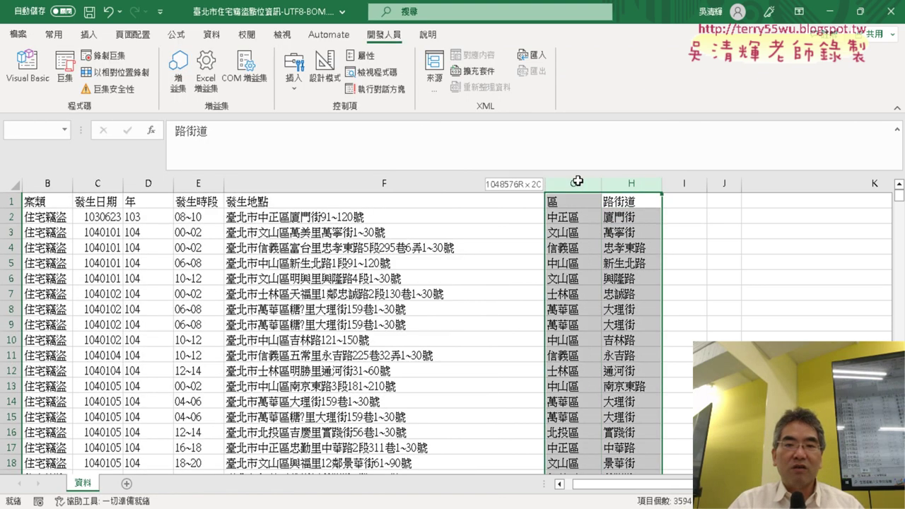
right_click(584, 209)
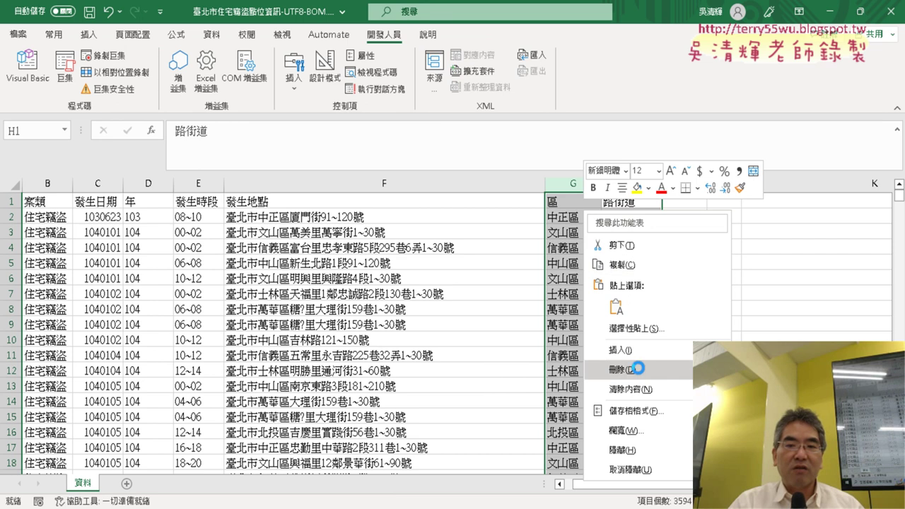
left_click(623, 370)
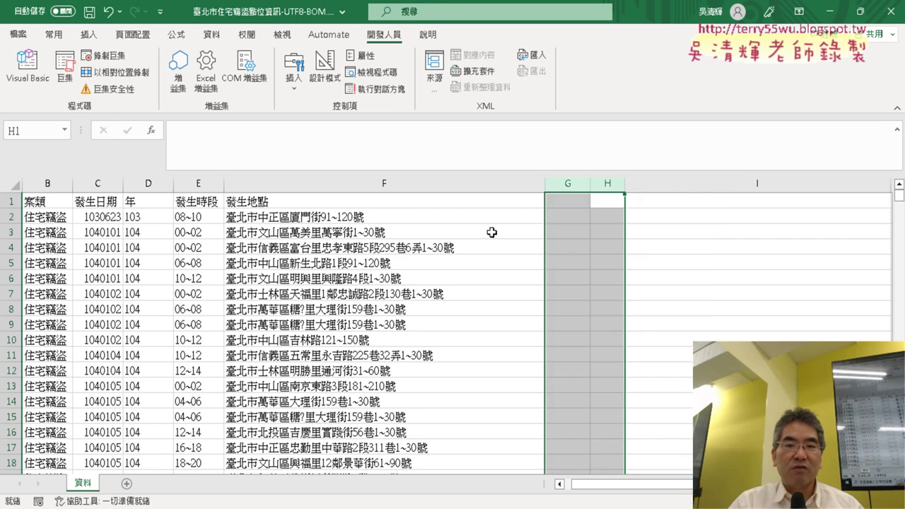
left_click(139, 183)
right_click(151, 238)
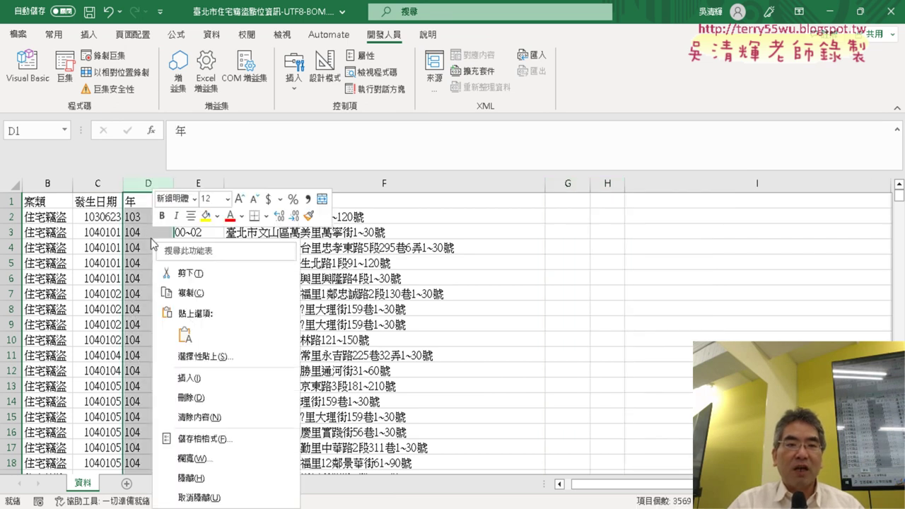
left_click(198, 397)
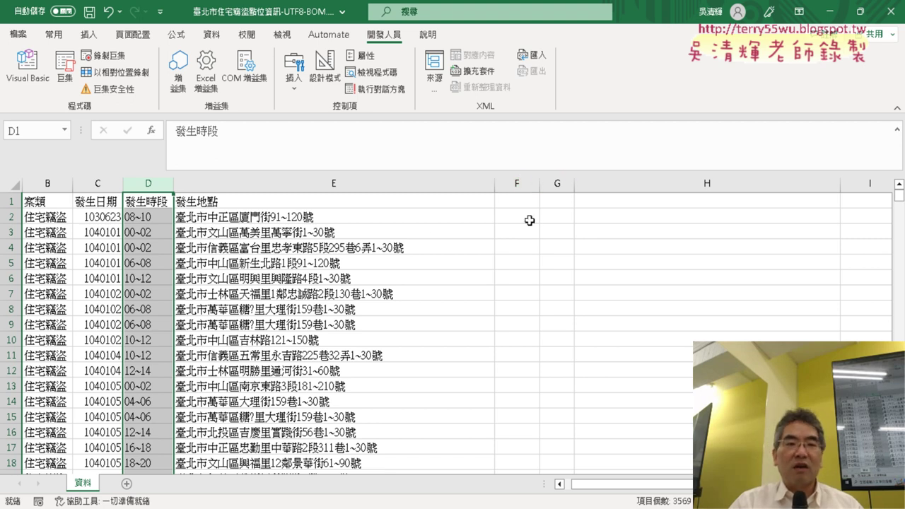
left_click(26, 67)
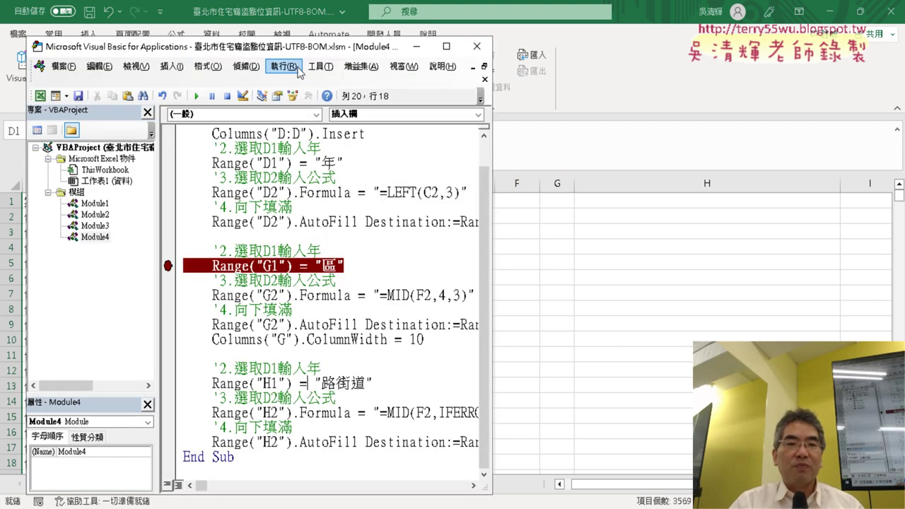
Step: Move the breakpoint from the G1 header line to the Range("H1") = "路街道" line
left_click_drag(301, 51, 579, 39)
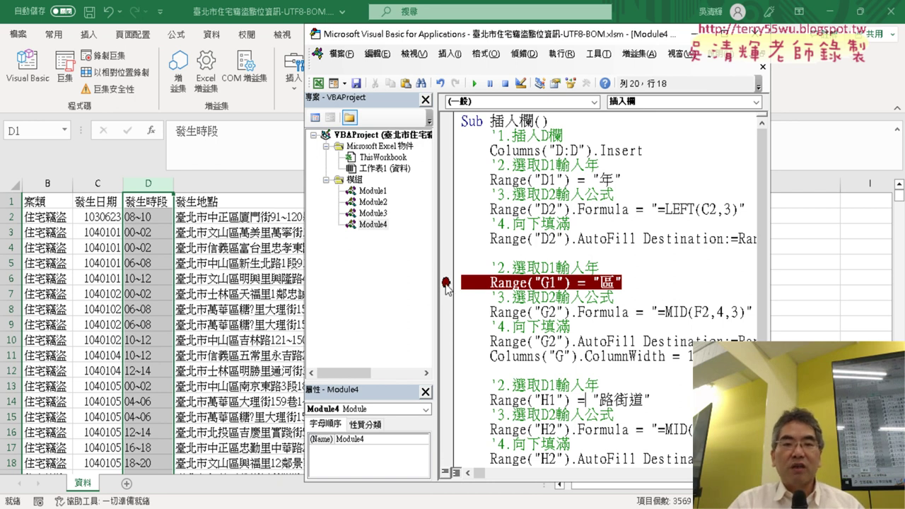
left_click(445, 283)
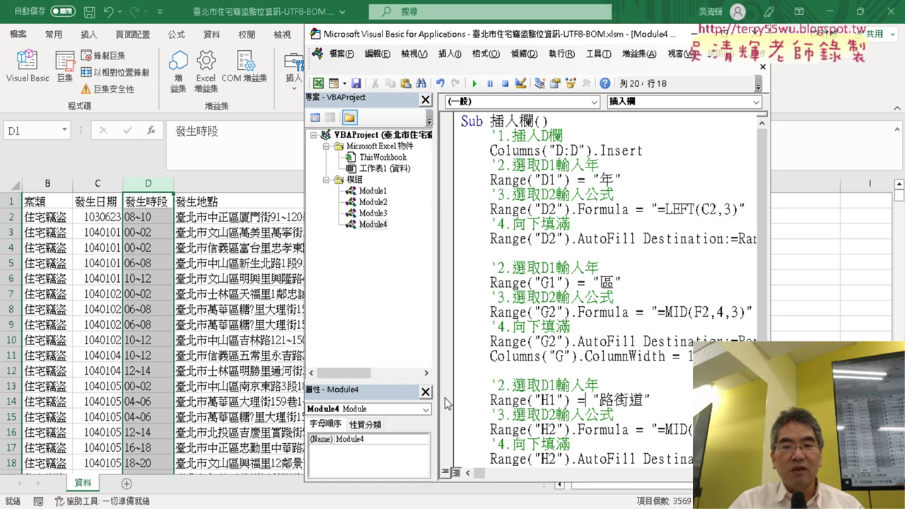
left_click(446, 400)
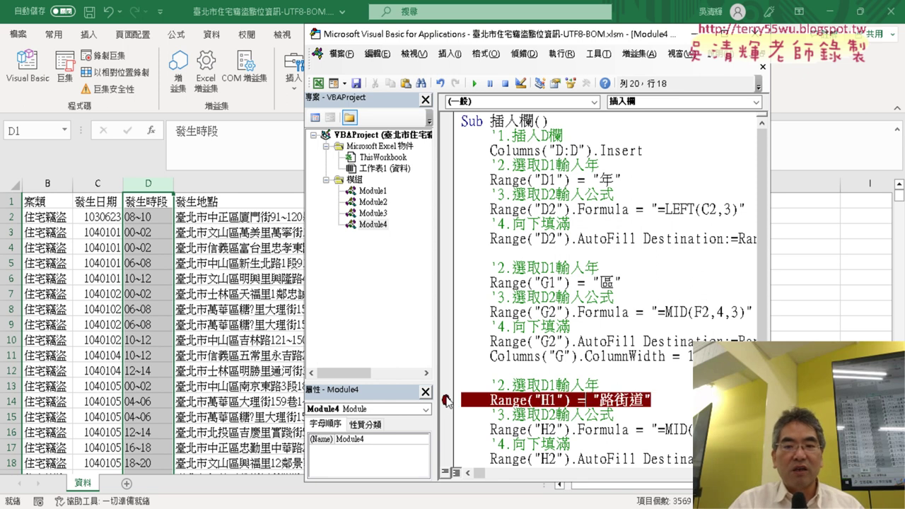
left_click_drag(507, 41, 263, 48)
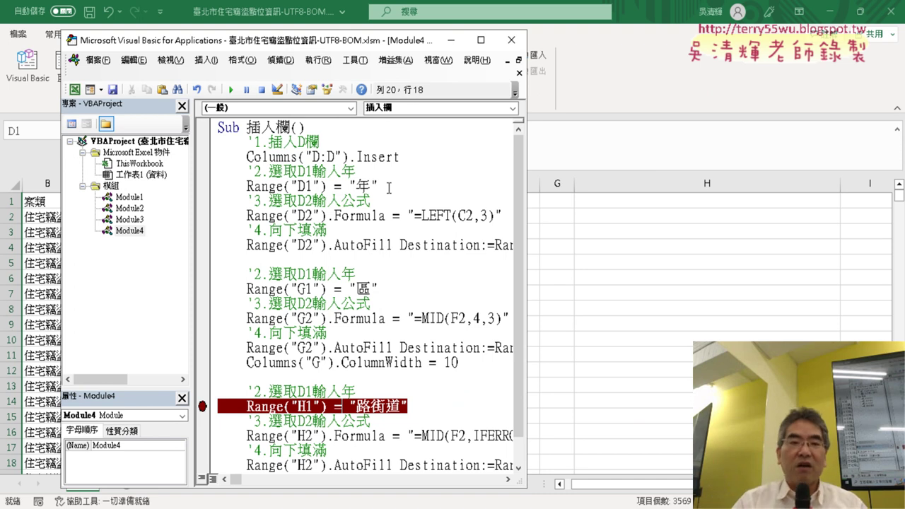
Step: Run the macro to the H1 breakpoint and reposition the code editor beside the sheet
left_click(232, 90)
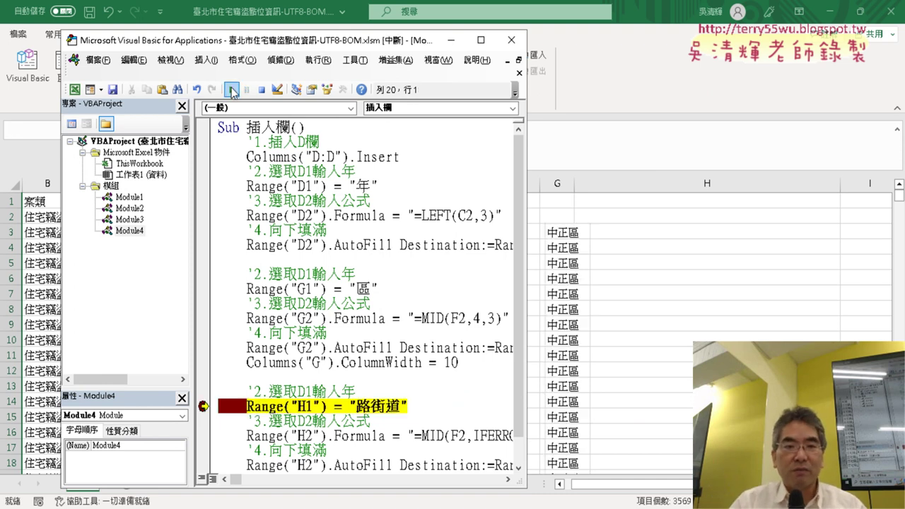
mouse_move(287, 39)
left_mouse_down()
mouse_move(493, 40)
mouse_move(514, 30)
mouse_move(112, 68)
left_mouse_up()
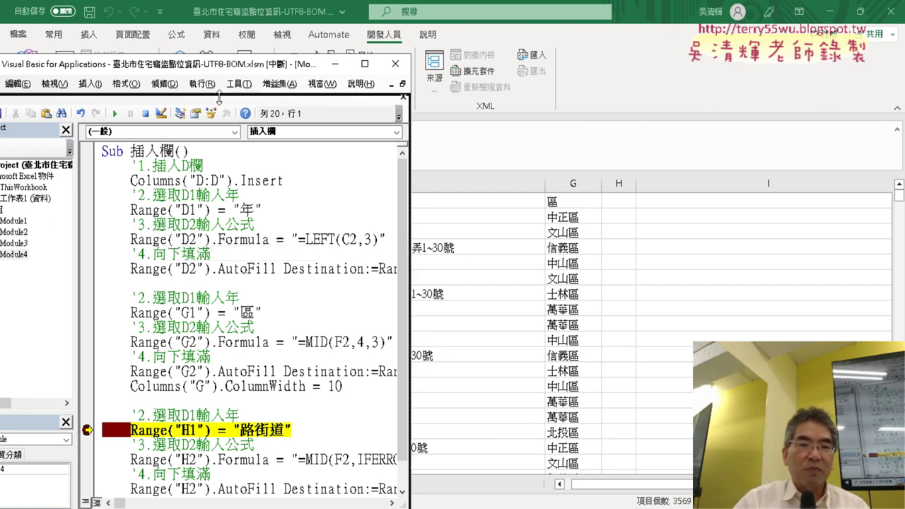
left_click_drag(233, 64, 269, 46)
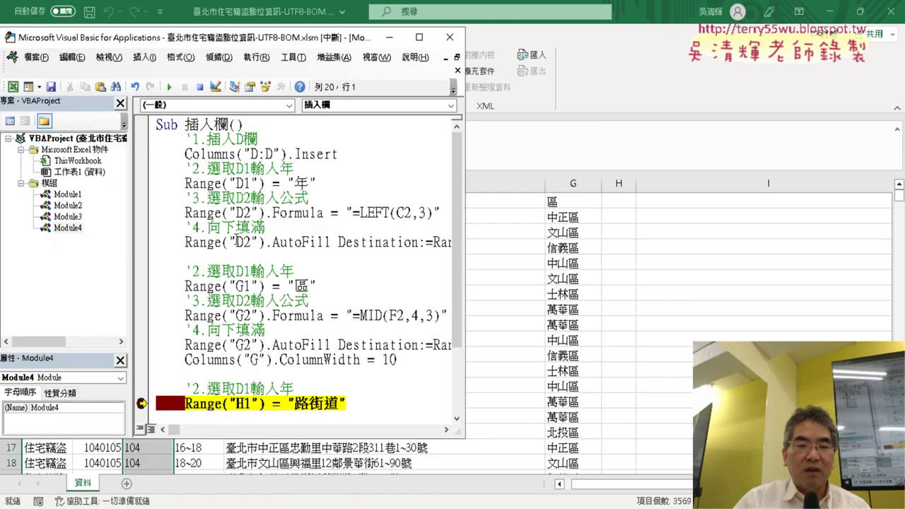
left_click(243, 288)
scroll(244, 292, "down", 2)
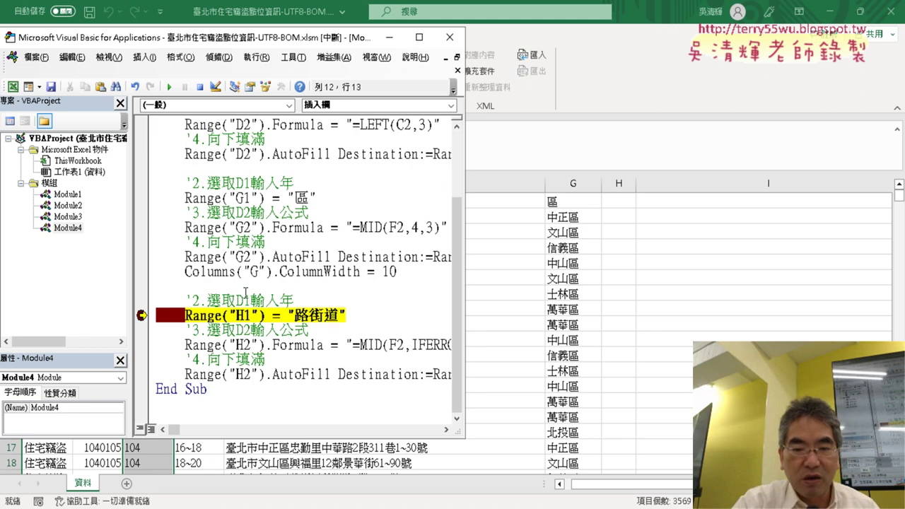
Step: Step through the H1 header, H2 formula and fill-down lines to populate column H
key("F8")
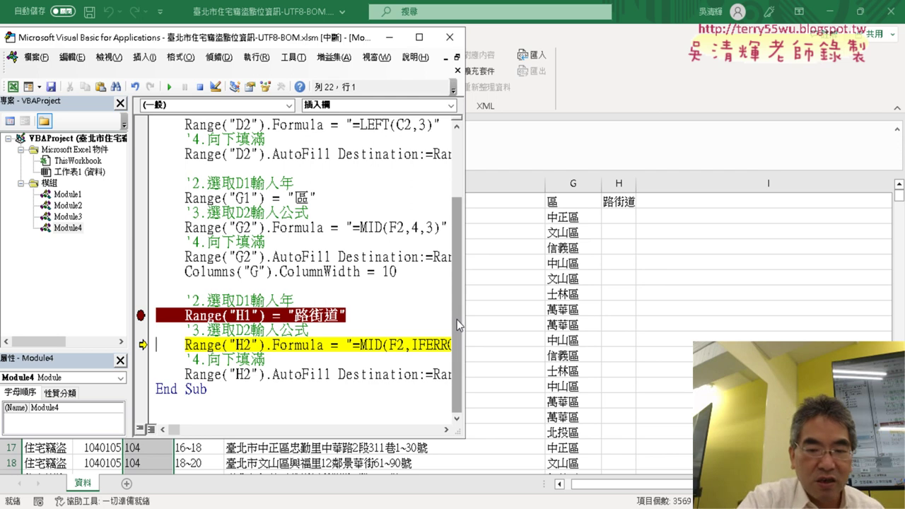
key("F8")
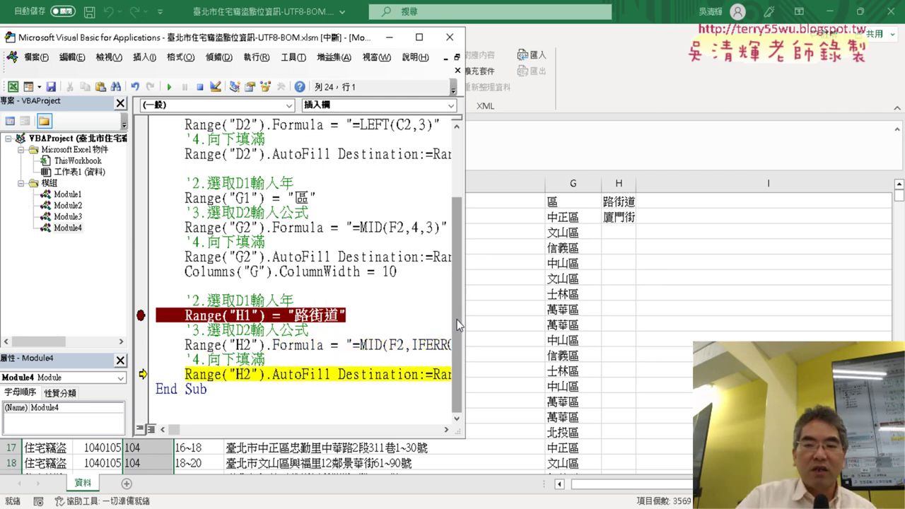
key("F8")
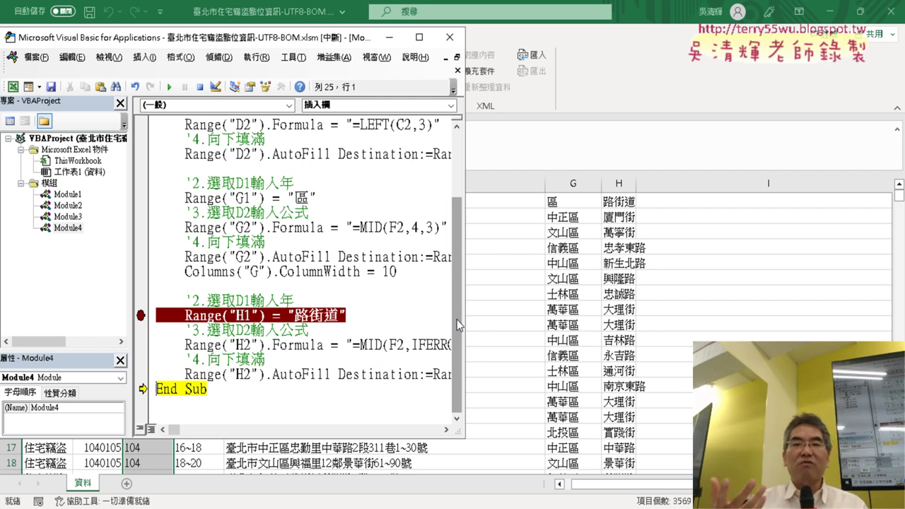
left_click(356, 374)
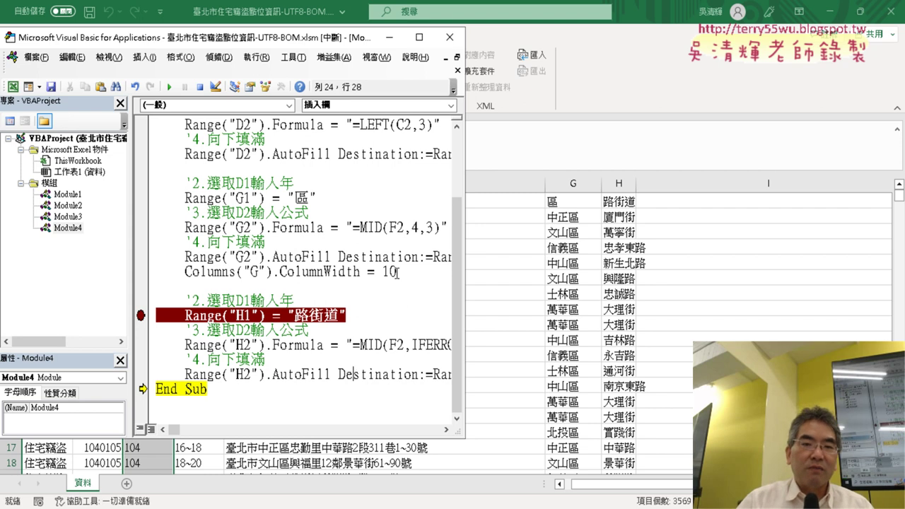
Step: Add a Columns("H") width-10 line below the H2 fill line by copying the column G width line
left_click_drag(398, 273, 185, 273)
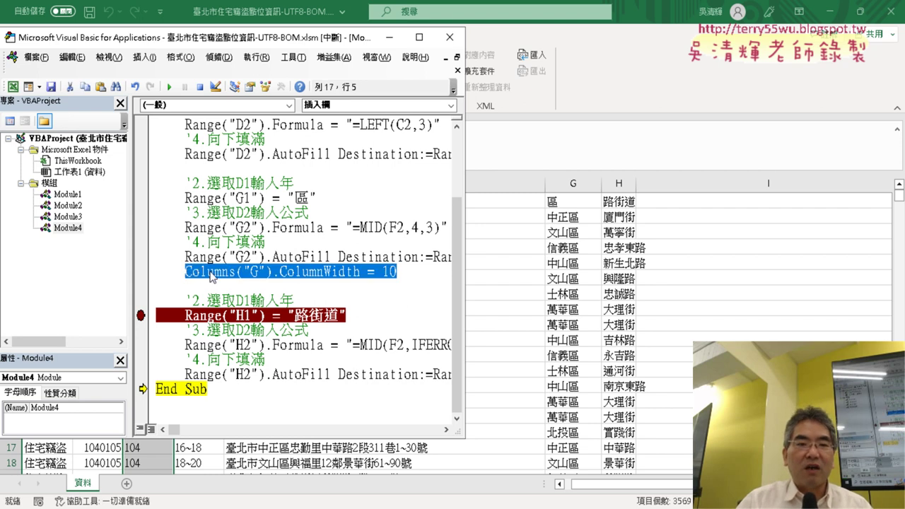
right_click(239, 271)
left_click(274, 299)
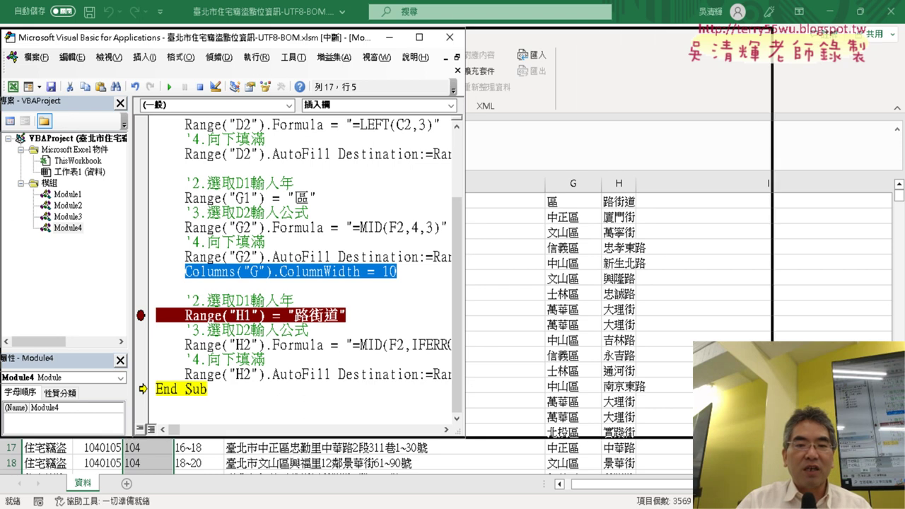
left_click_drag(466, 381, 769, 381)
left_click(620, 379)
key("Return")
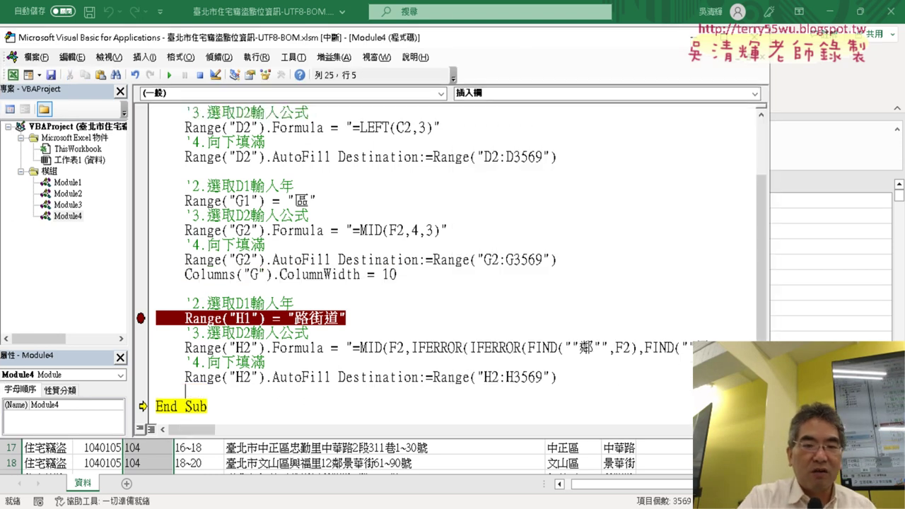
key("ctrl+v")
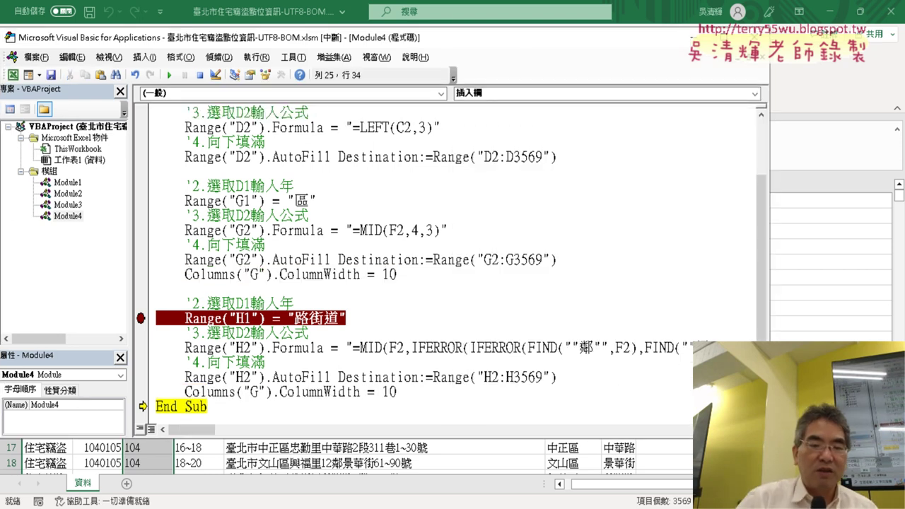
left_click_drag(262, 391, 253, 393)
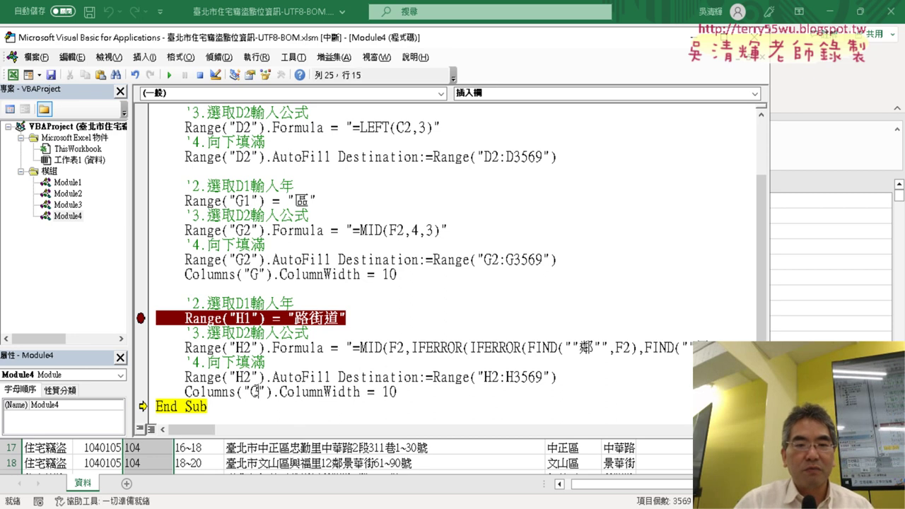
type("H")
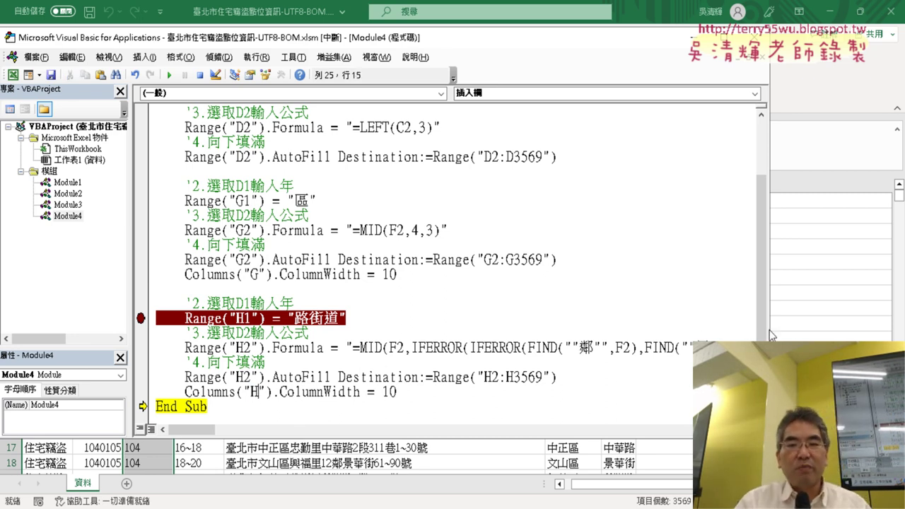
Step: Execute the new column H width line, then remove the H1 breakpoint
left_click_drag(769, 330, 527, 331)
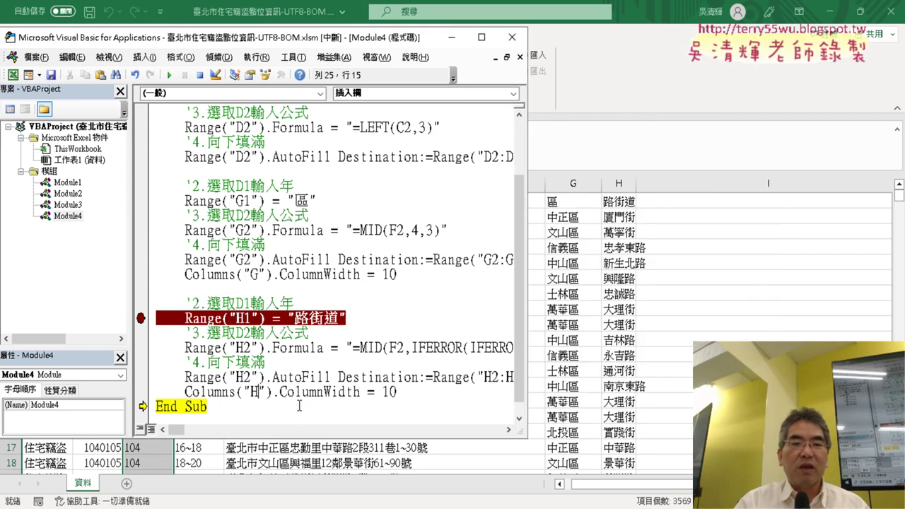
scroll(299, 406, "down", 1)
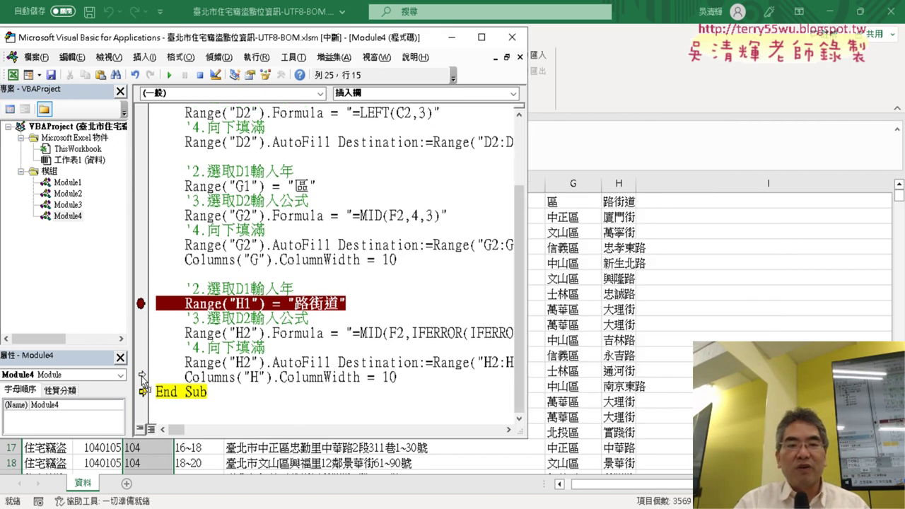
left_click_drag(144, 391, 142, 376)
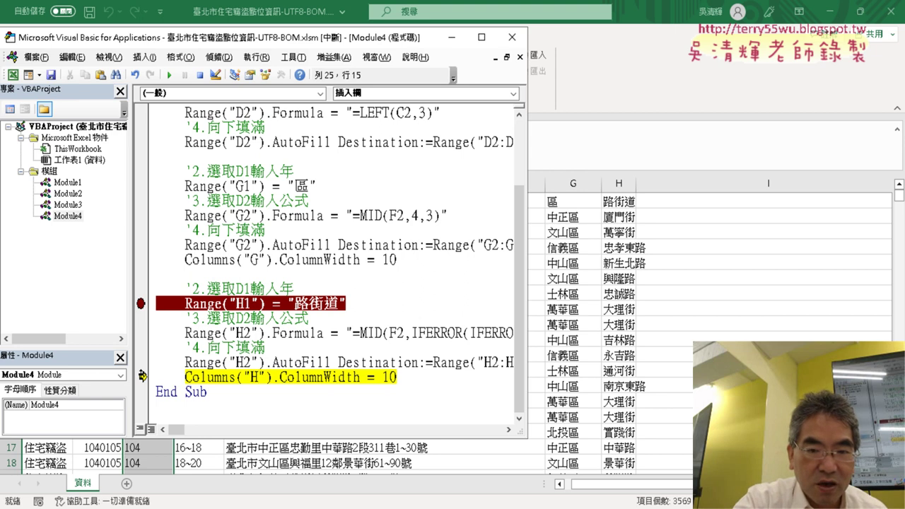
key("F8")
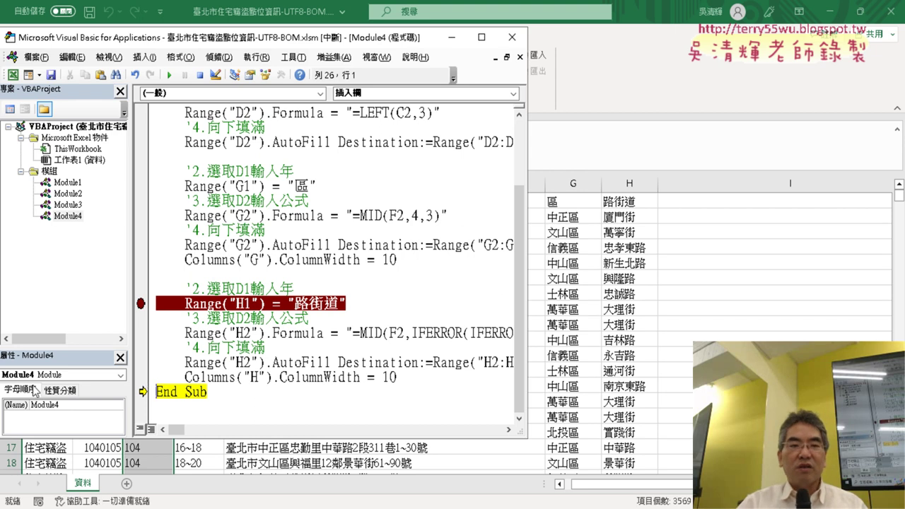
left_click(142, 308)
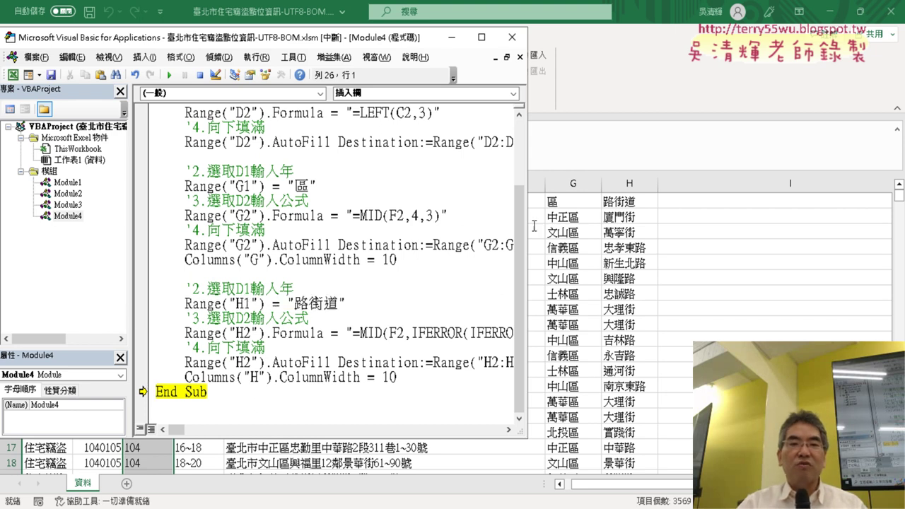
Step: Select the 插入欄 macro name and end the paused macro run
scroll(388, 279, "up", 2)
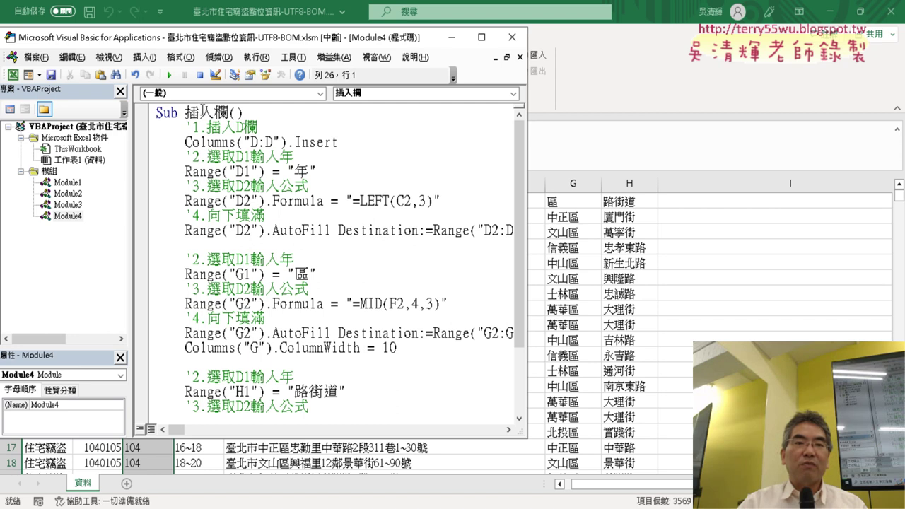
left_click_drag(186, 113, 226, 115)
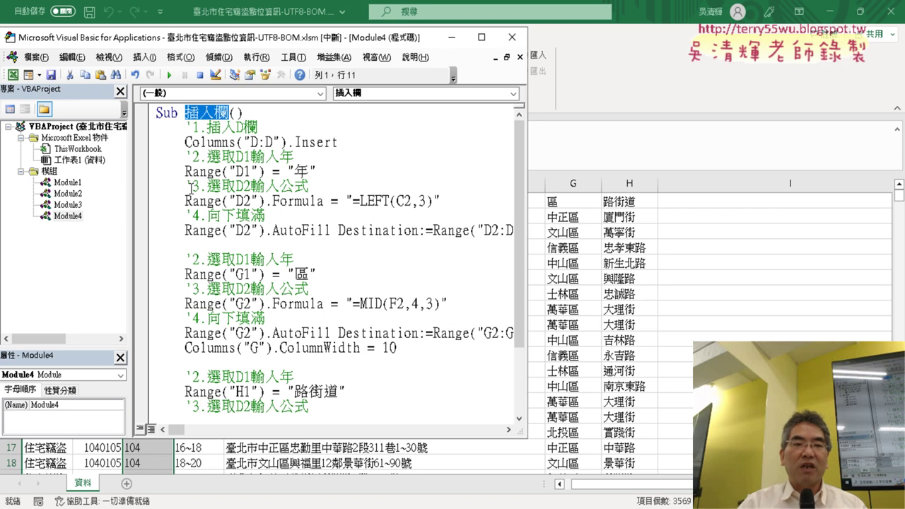
scroll(271, 266, "down", 2)
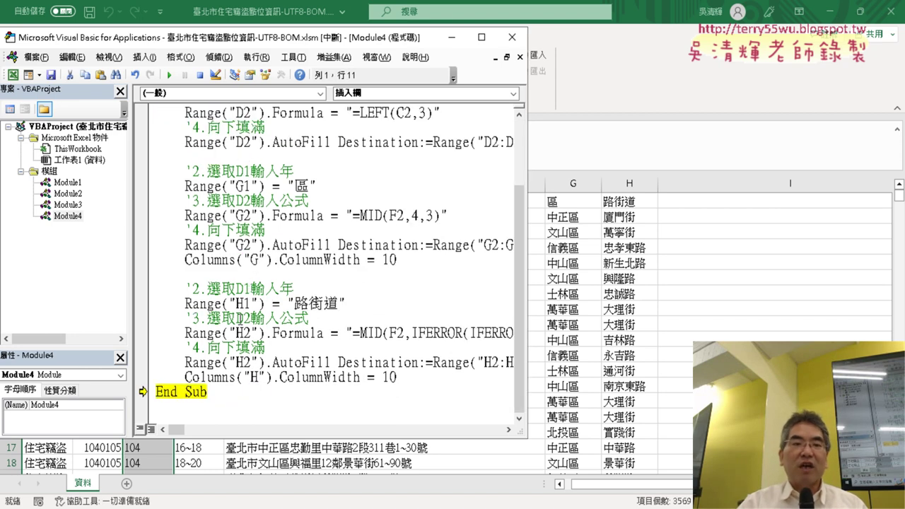
left_click(200, 74)
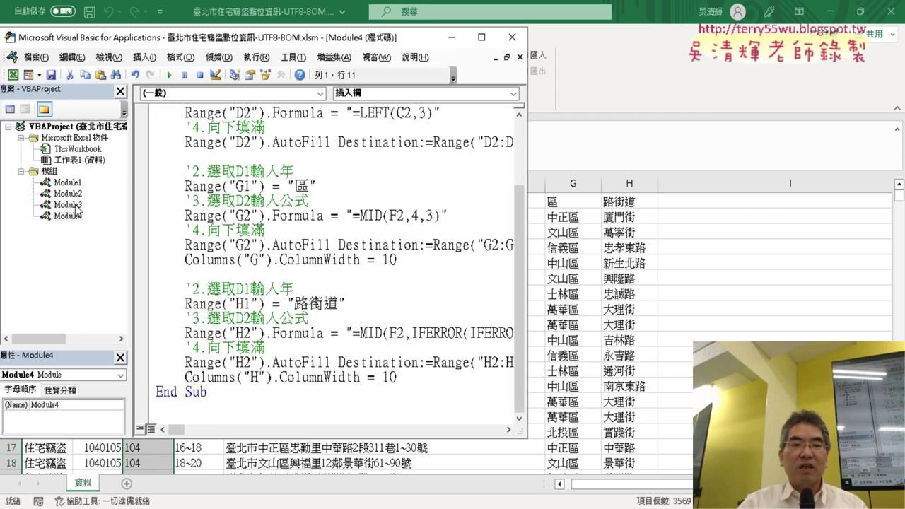
Step: Look through Module3 and Module4, then return to Module2's 住宅竊盜下載 download macro
double_click(78, 208)
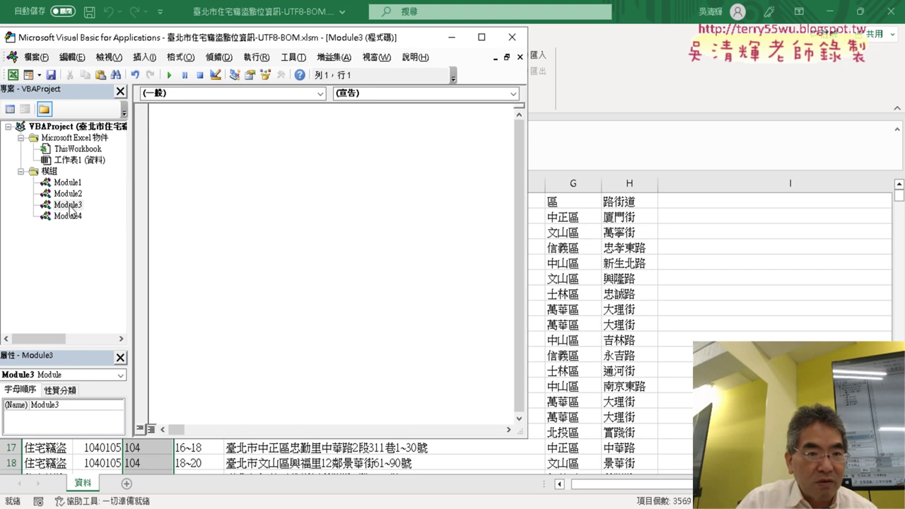
left_click(74, 197)
double_click(71, 194)
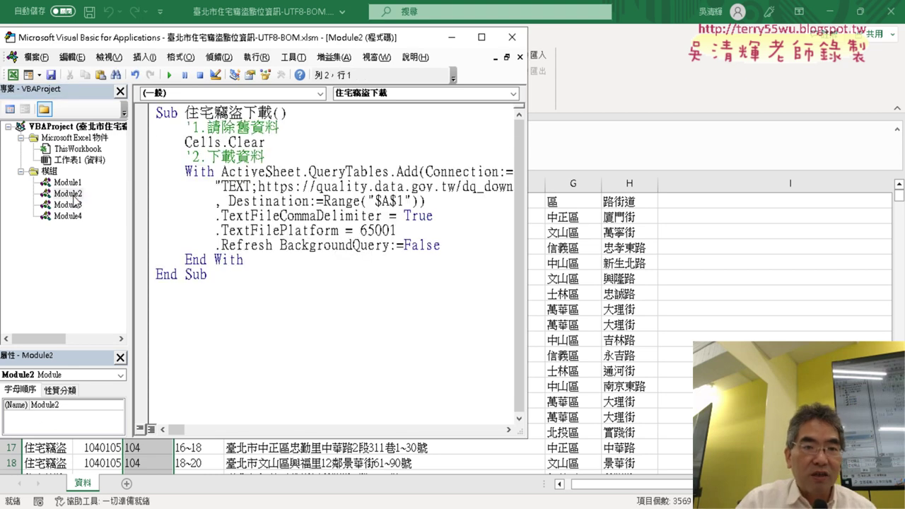
double_click(71, 216)
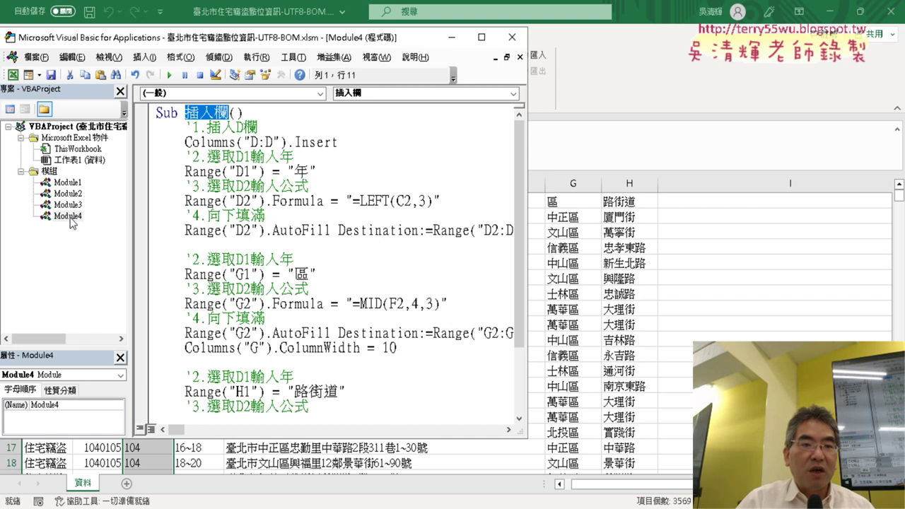
double_click(72, 195)
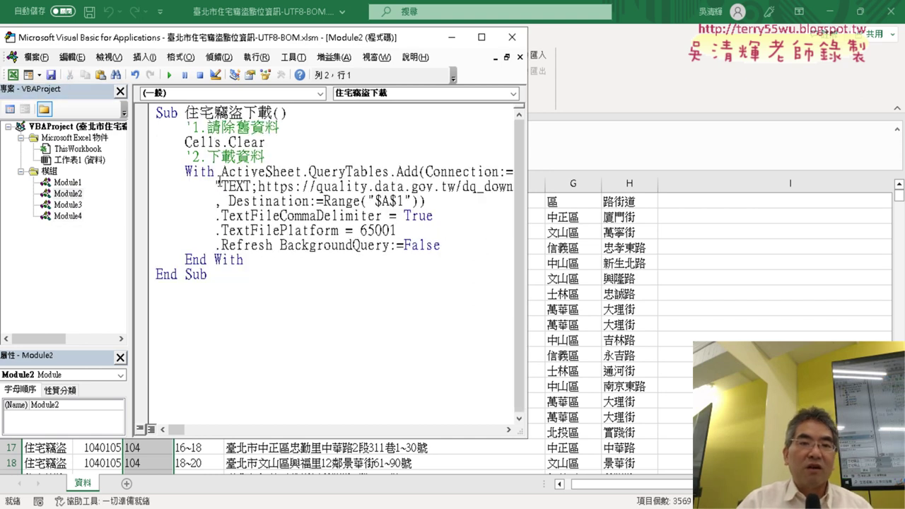
Step: Add a new line 'Call 插入欄' right after End With in the 住宅竊盜下載 macro
left_click(265, 262)
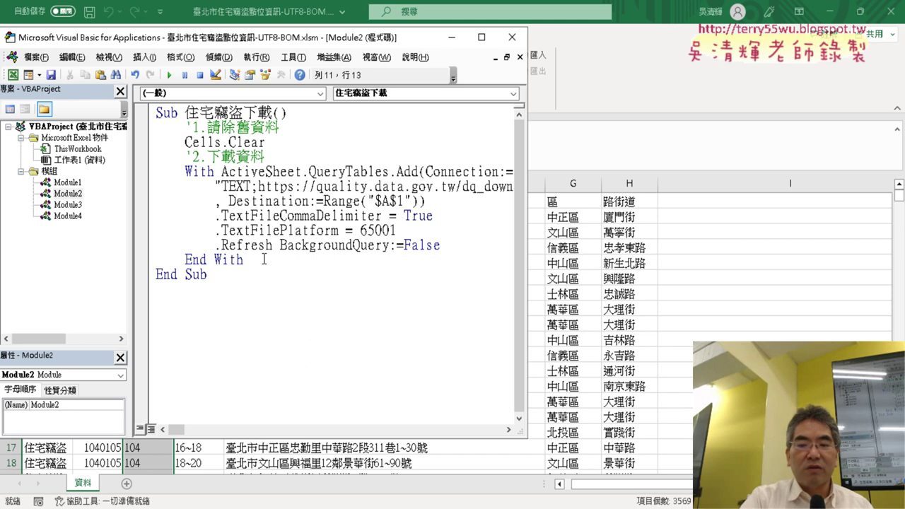
key("Return")
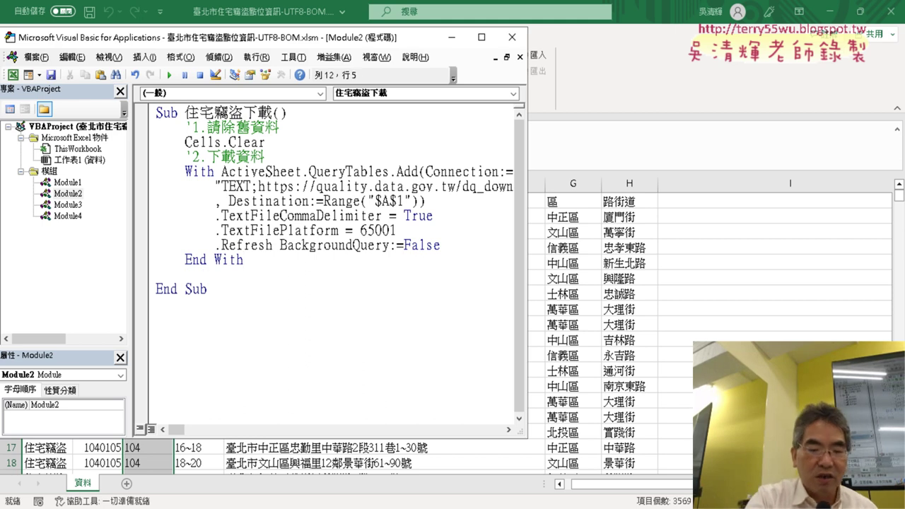
type("call")
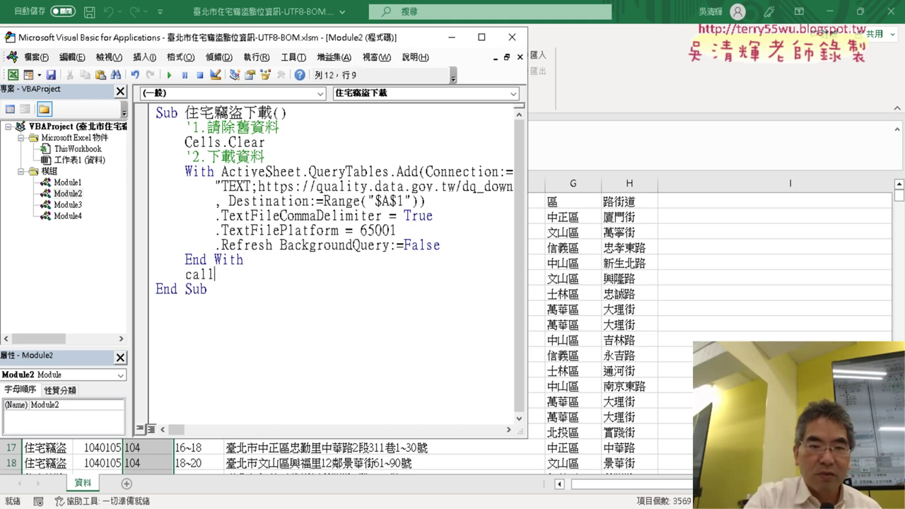
type(" ㄔㄚ")
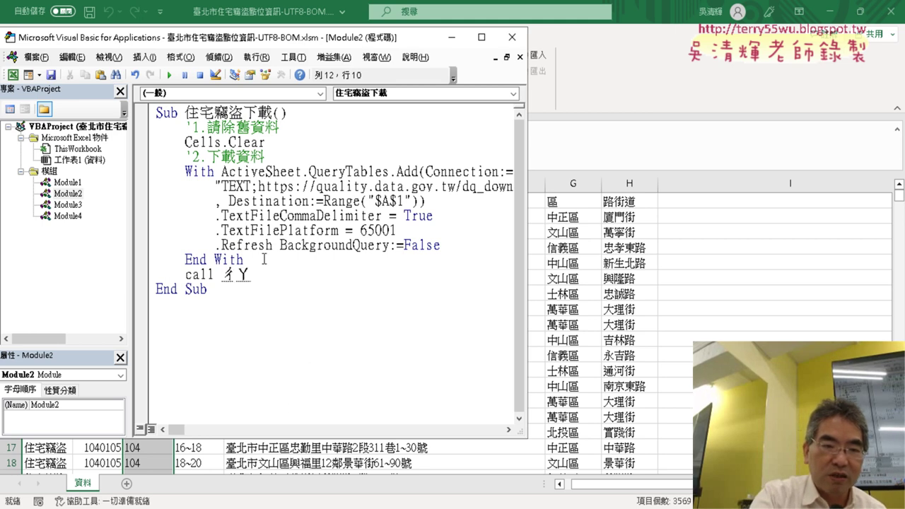
type("差因入")
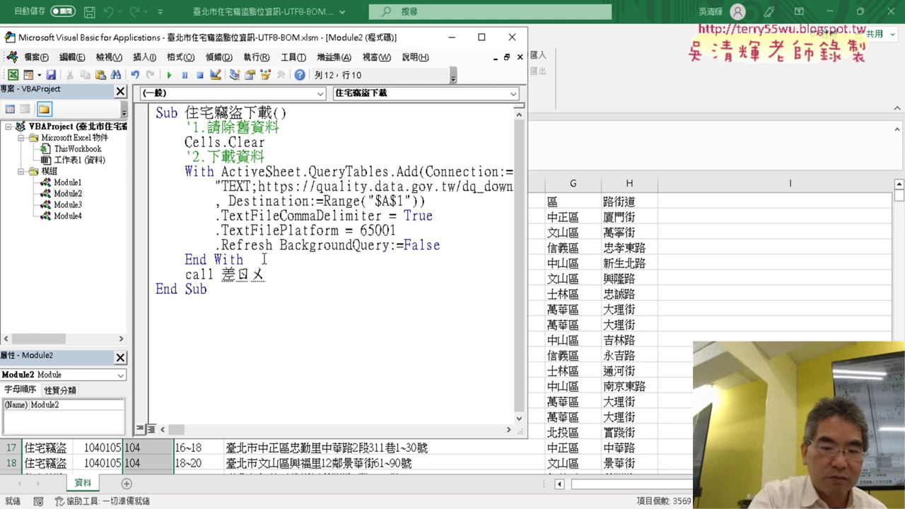
type("ㄌㄢˊ")
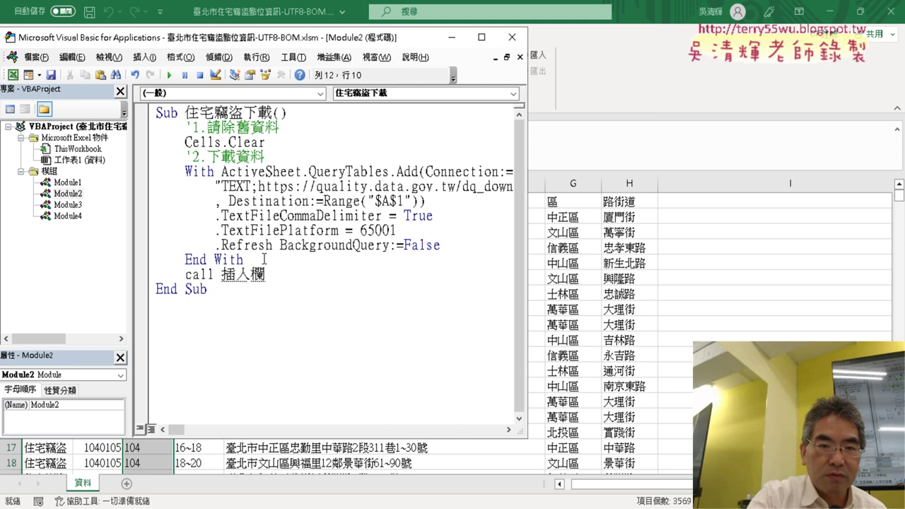
key("Return")
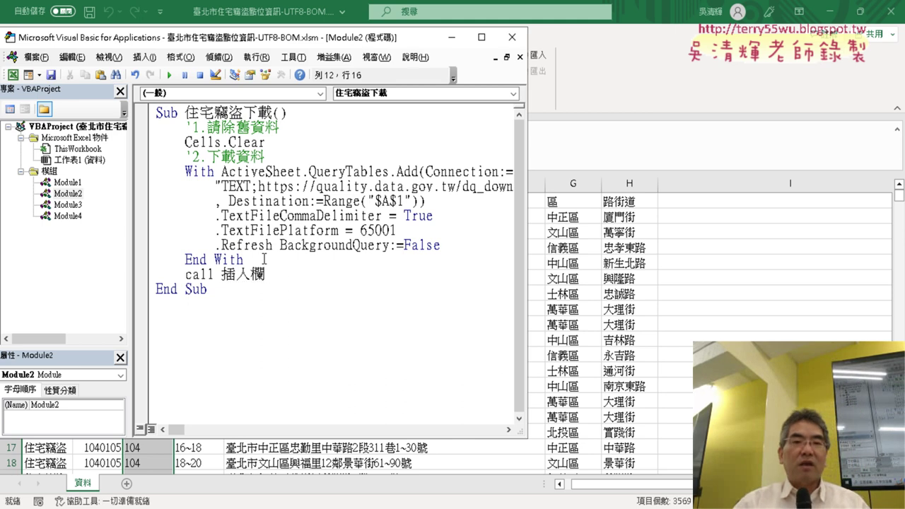
left_click_drag(221, 274, 268, 274)
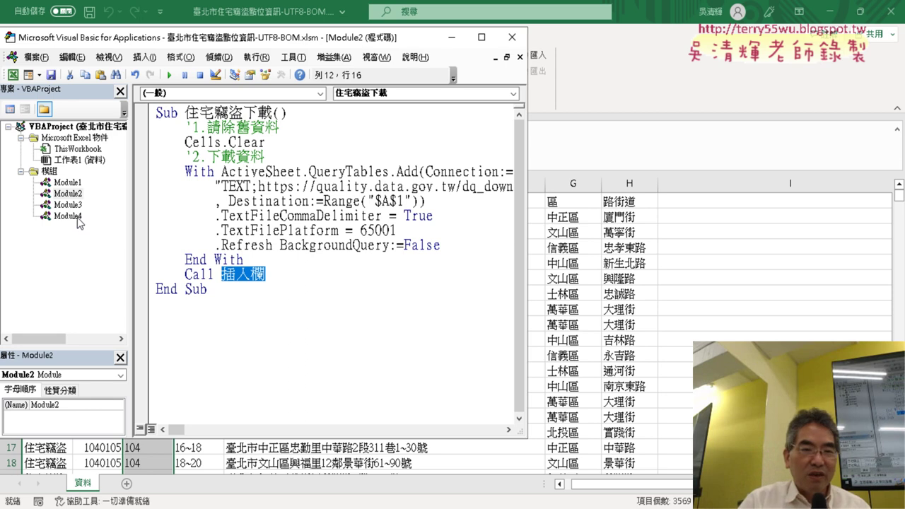
Step: Remove the empty Module3 from the project without exporting it
double_click(70, 206)
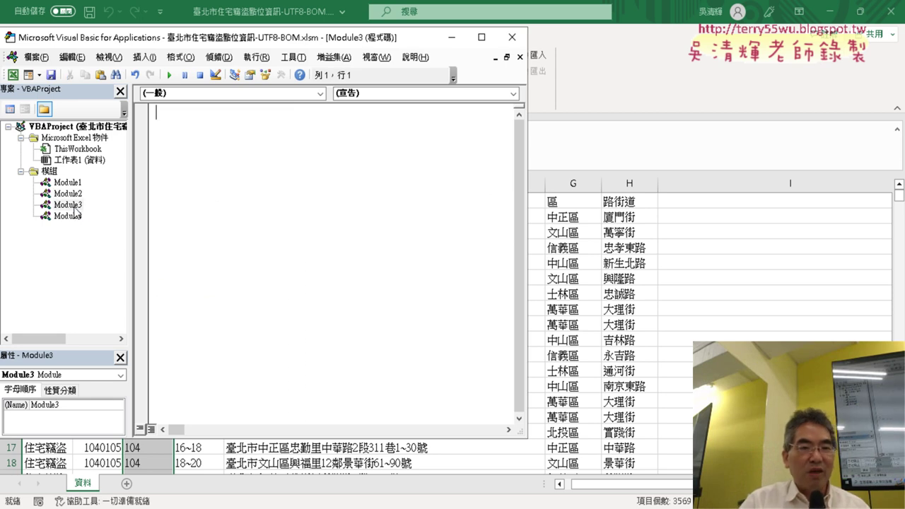
right_click(73, 209)
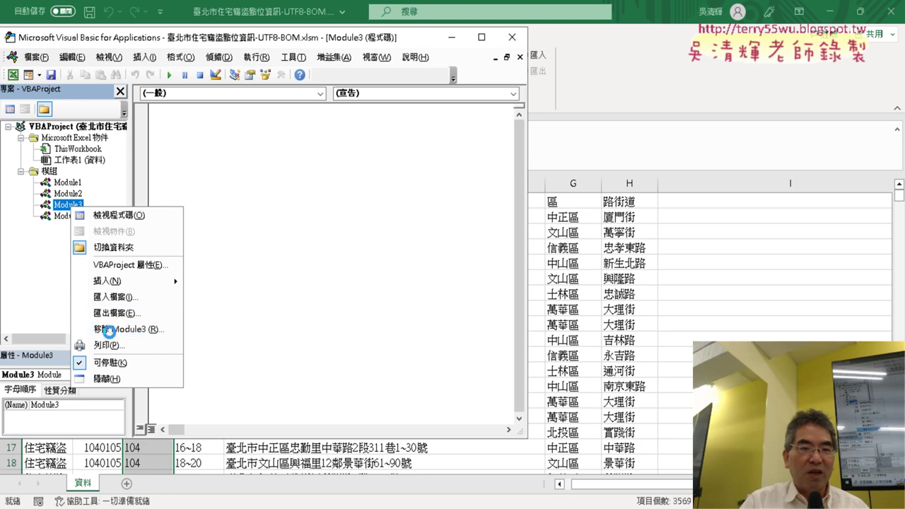
left_click(129, 326)
left_click(429, 316)
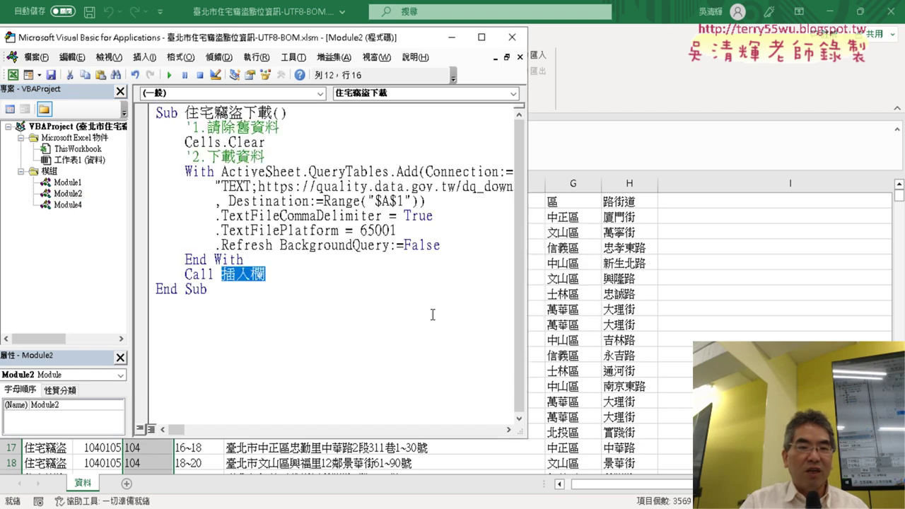
Step: Open Module4 and review its 插入欄 macro code
double_click(67, 204)
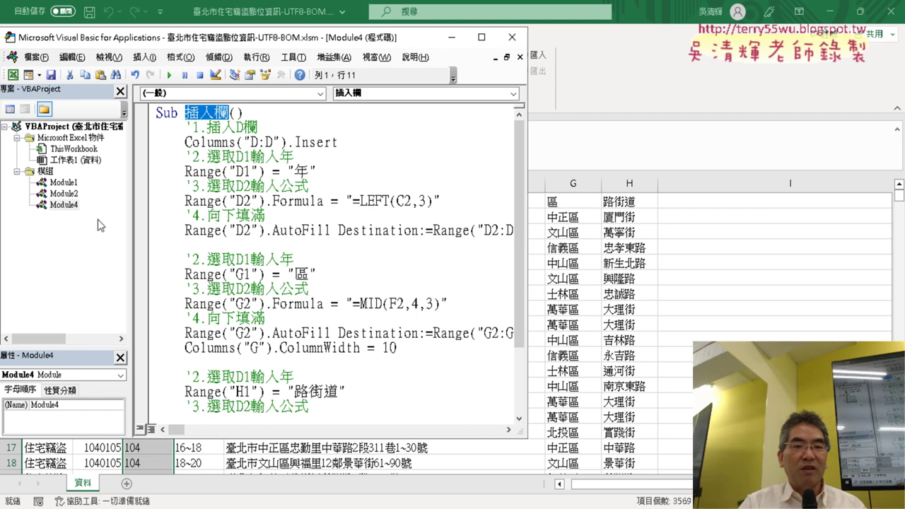
scroll(235, 297, "down", 2)
scroll(235, 297, "up", 1)
scroll(236, 297, "down", 1)
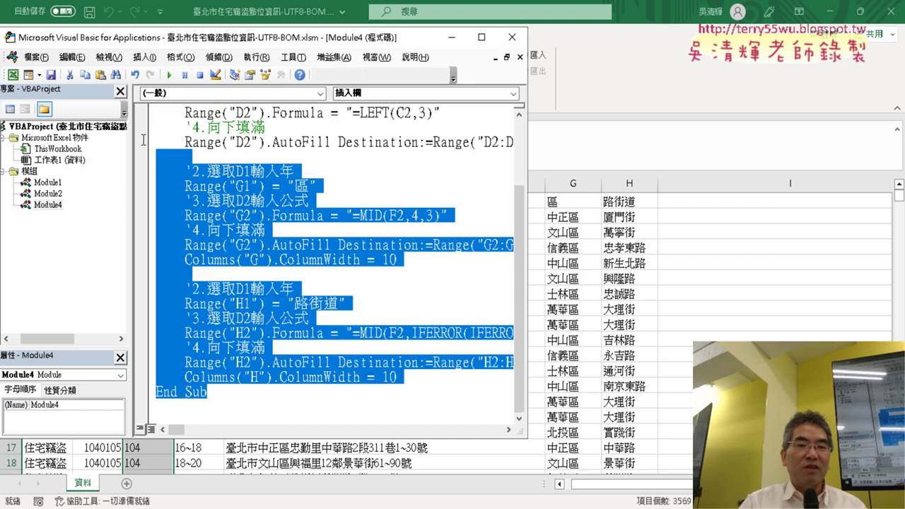
Step: Cut the 插入欄 macro from Module4 and paste it below the download macro in Module2
left_click_drag(212, 392, 200, 127)
right_click(228, 137)
left_click(263, 150)
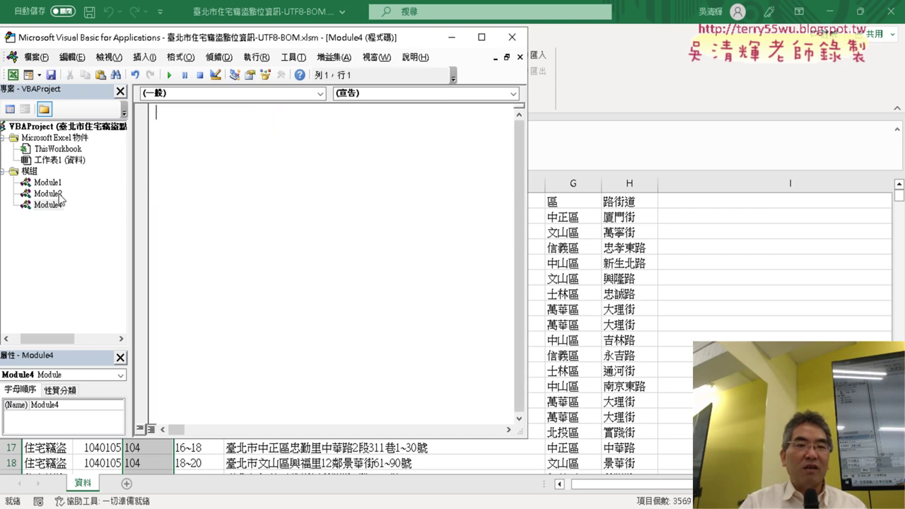
double_click(58, 193)
left_click(185, 311)
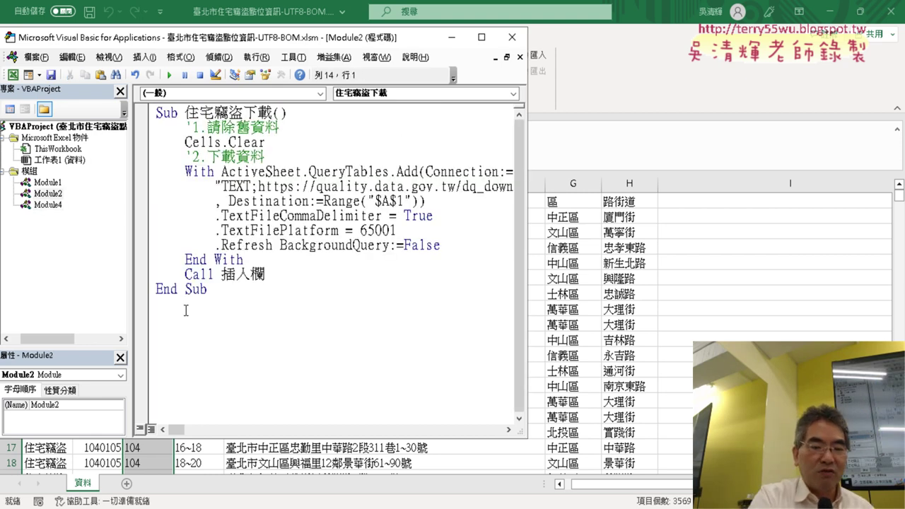
key("ctrl+v")
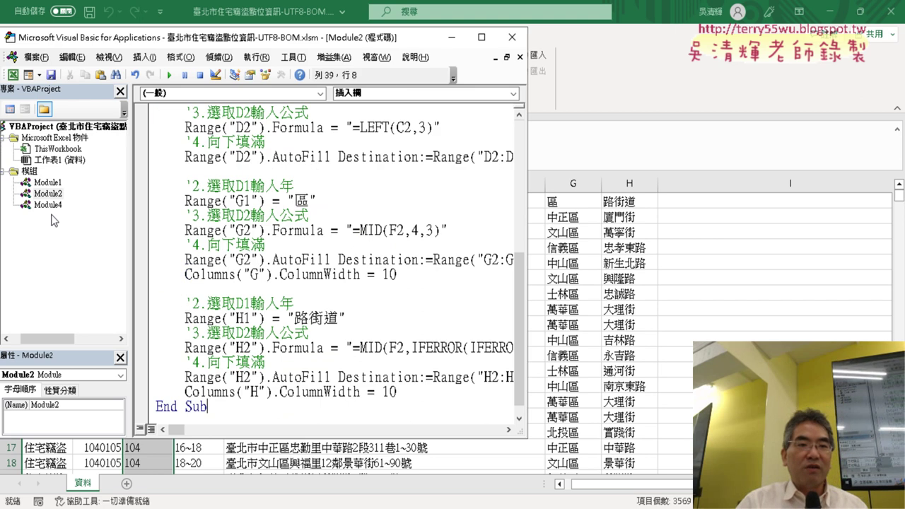
Step: Remove the now-empty Module4 without exporting it
double_click(48, 205)
right_click(57, 208)
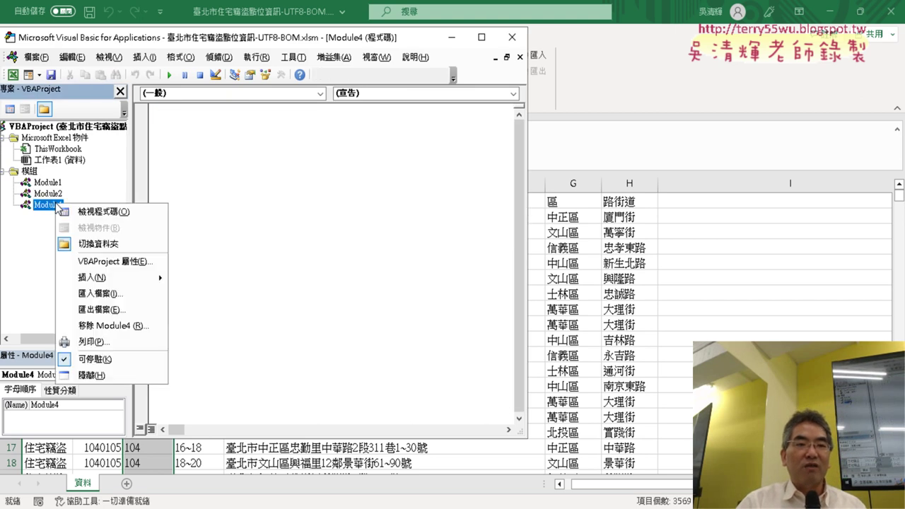
left_click(160, 322)
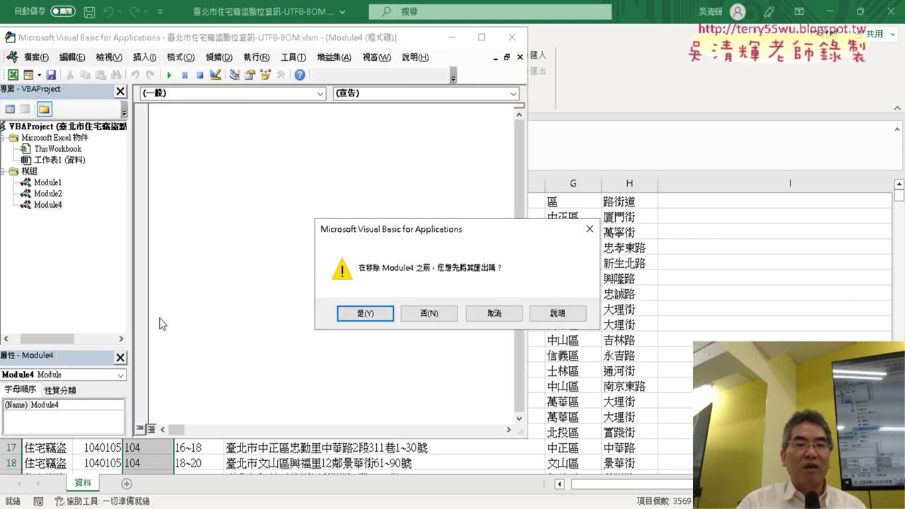
left_click(427, 313)
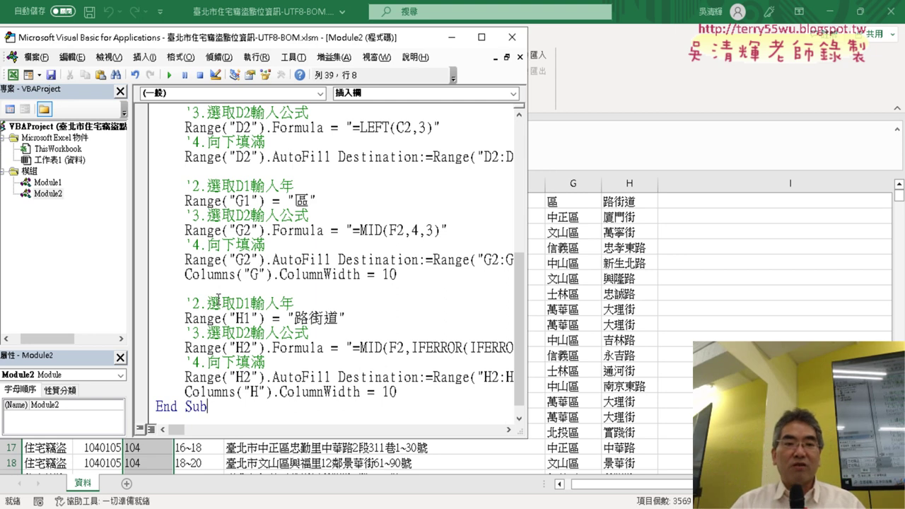
scroll(342, 318, "up", 5)
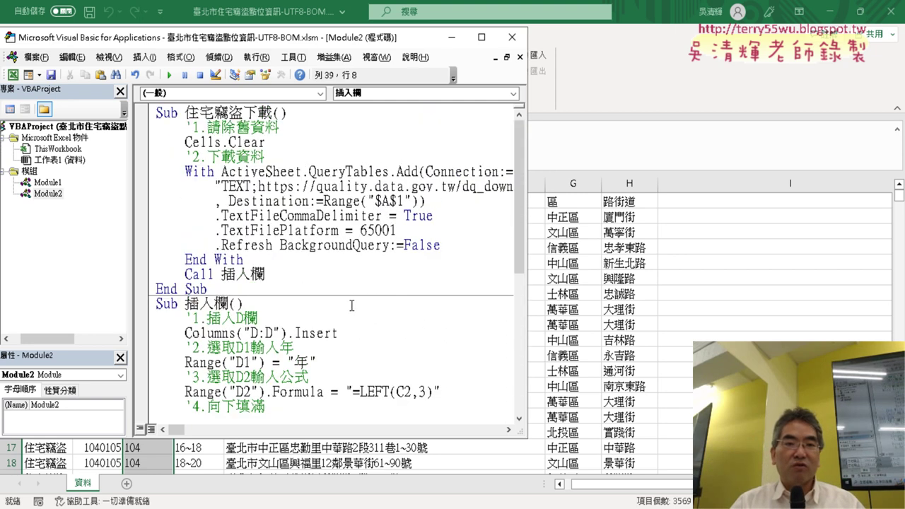
left_click_drag(529, 271, 749, 276)
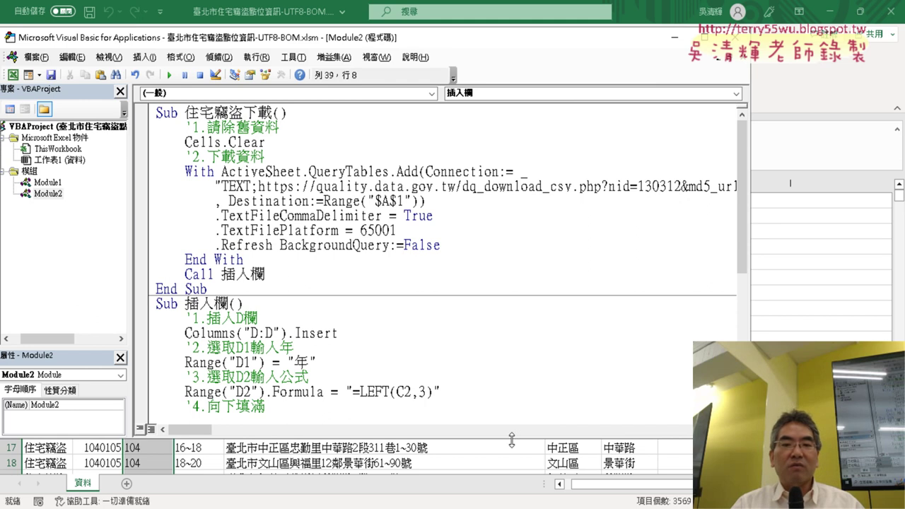
left_click_drag(511, 440, 512, 473)
left_click(43, 195)
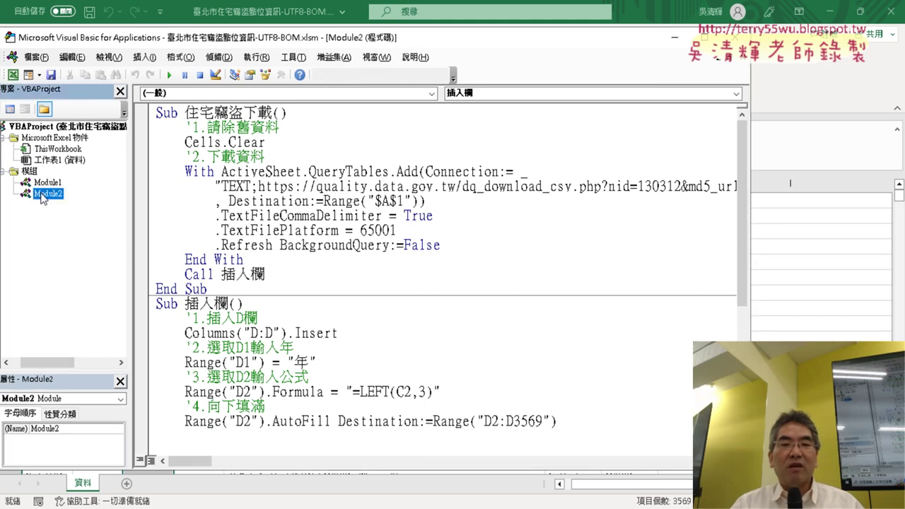
scroll(359, 246, "down", 1)
scroll(267, 179, "down", 1)
left_click_drag(185, 185, 279, 183)
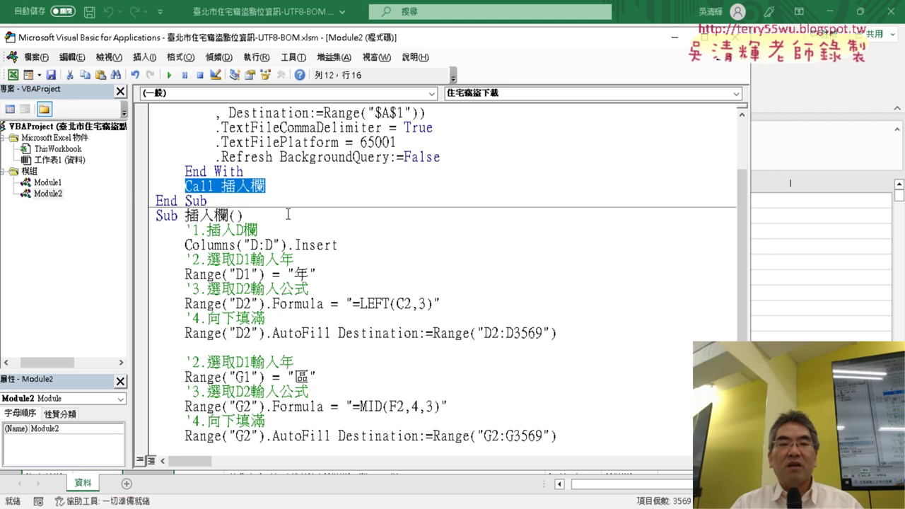
scroll(287, 213, "down", 3)
scroll(297, 309, "down", 1)
scroll(298, 304, "up", 2)
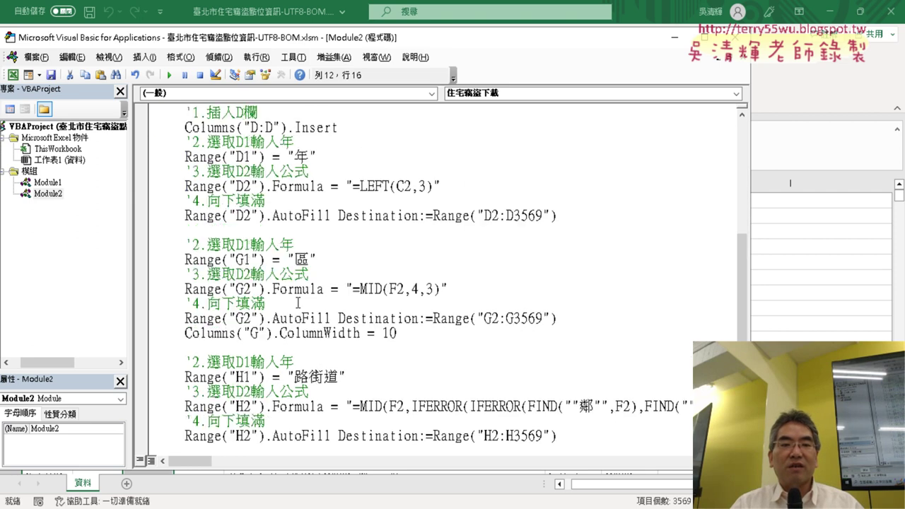
scroll(297, 297, "up", 2)
left_click(283, 144)
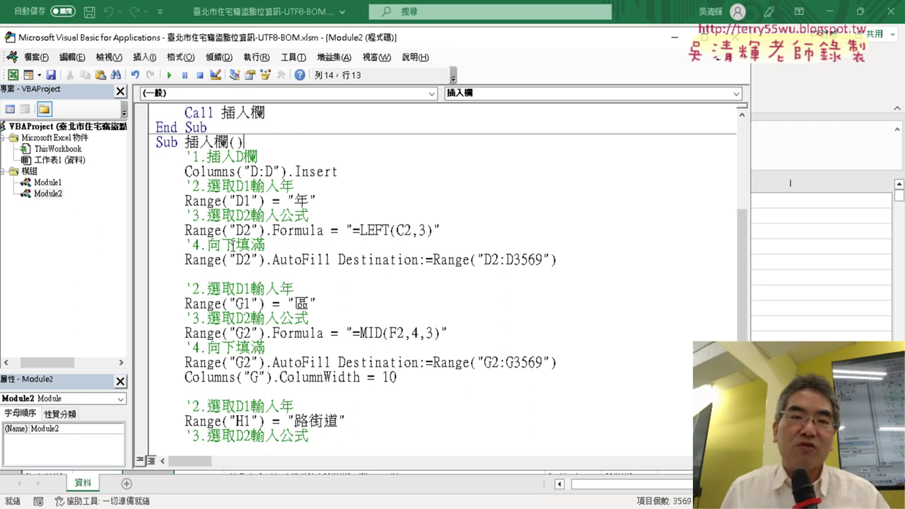
Step: Change D to 年 in the first comment so it reads '1.插入年欄'
left_click_drag(236, 157, 244, 157)
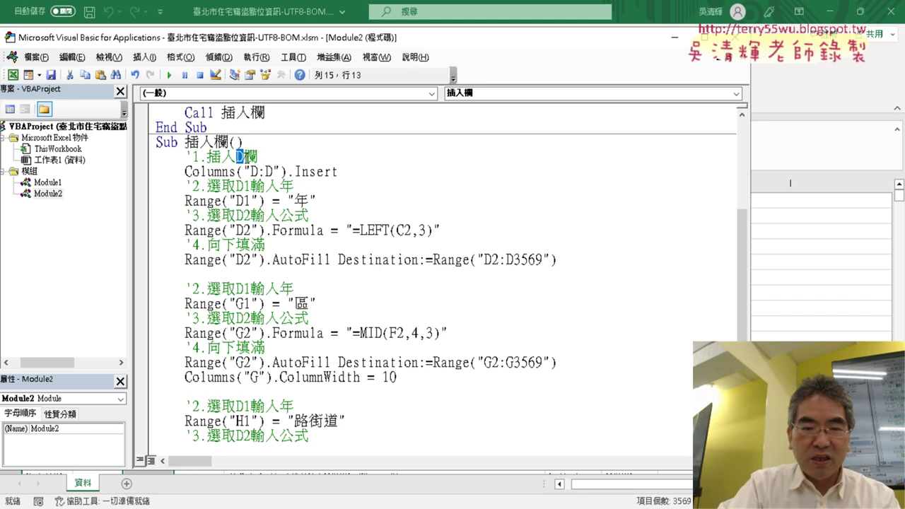
type("xu06")
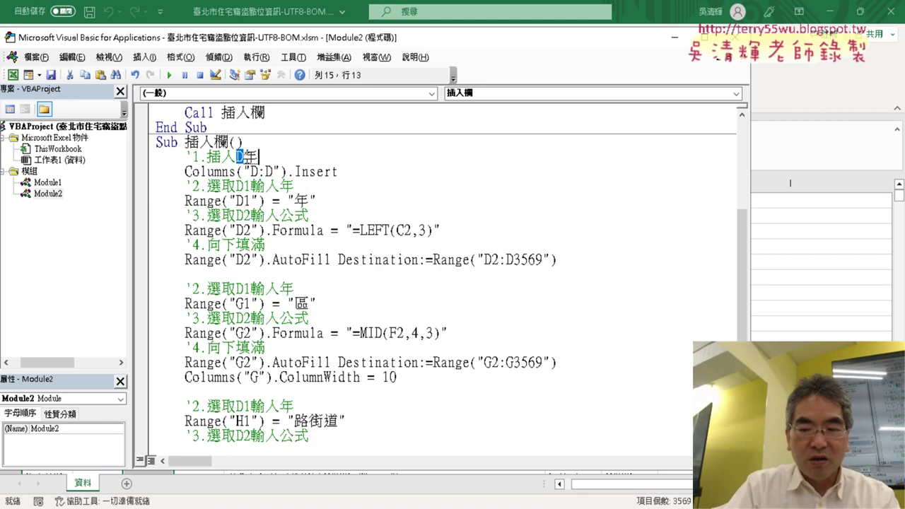
key("Return")
Step: Select D1輸入年 in the district comment and review the surrounding comment lines
left_click(281, 200)
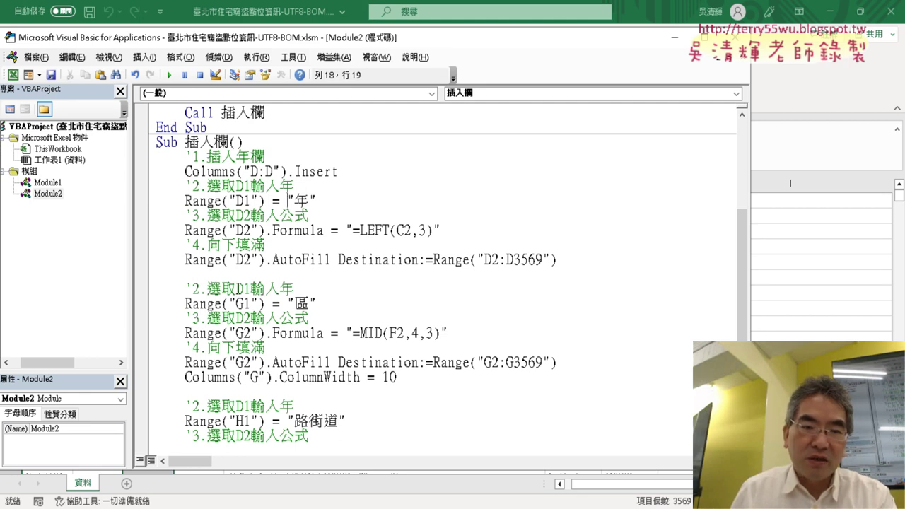
left_click_drag(236, 288, 296, 288)
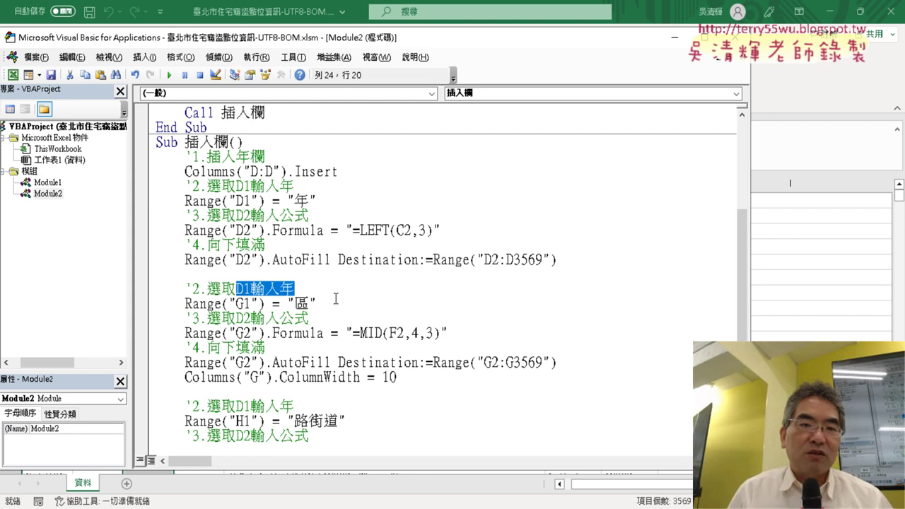
scroll(428, 290, "down", 2)
scroll(627, 280, "up", 3)
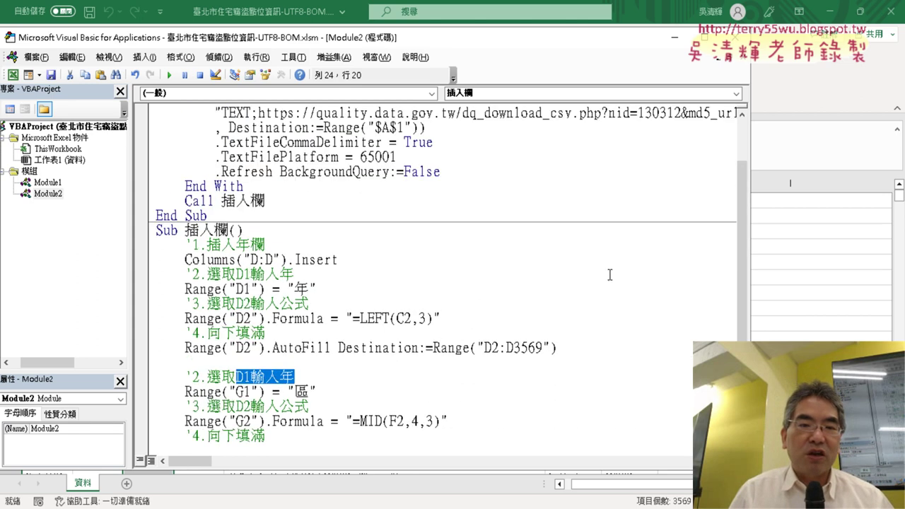
scroll(584, 260, "up", 1)
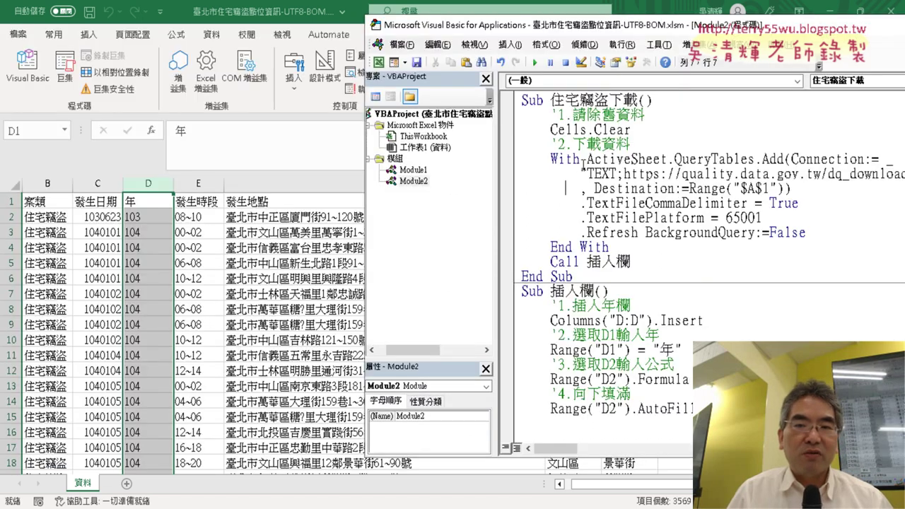
Step: Step through 住宅竊盜下載 past the clear-data line and check the cleared worksheet
left_click(545, 138)
key("F8")
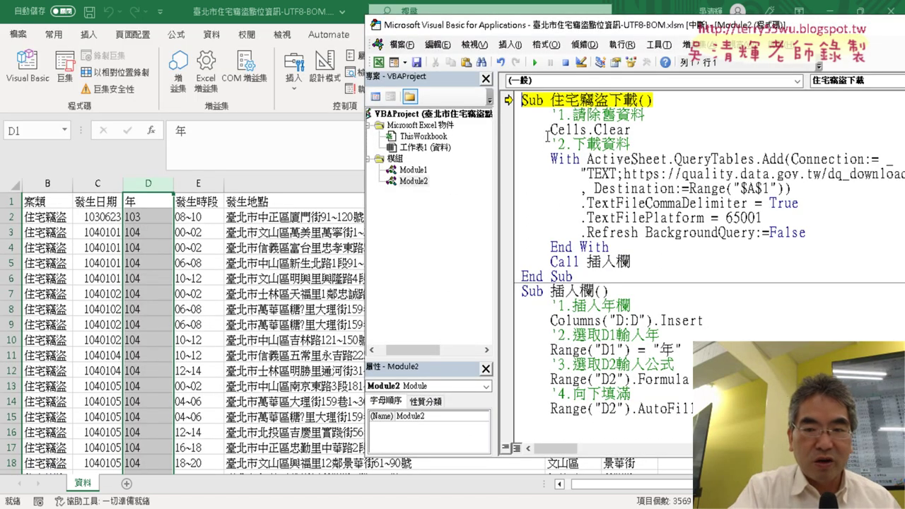
key("F8")
key("F8")
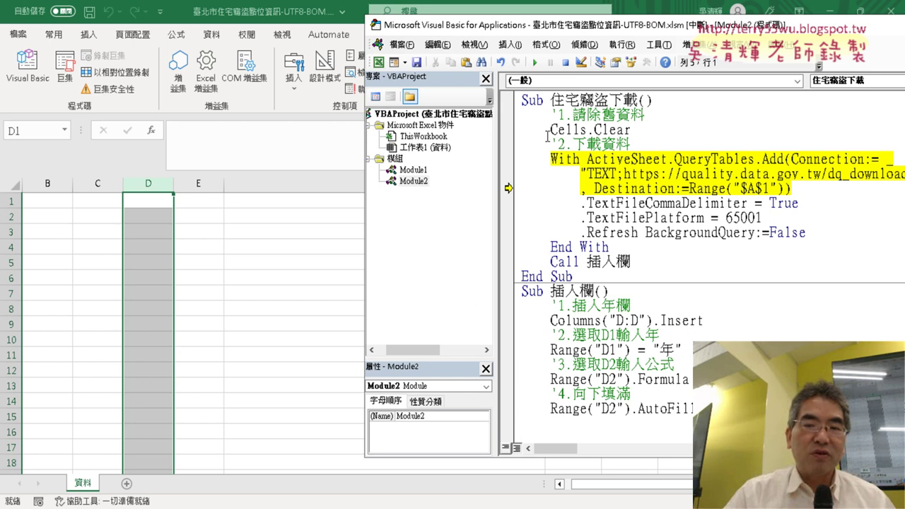
left_click(248, 279)
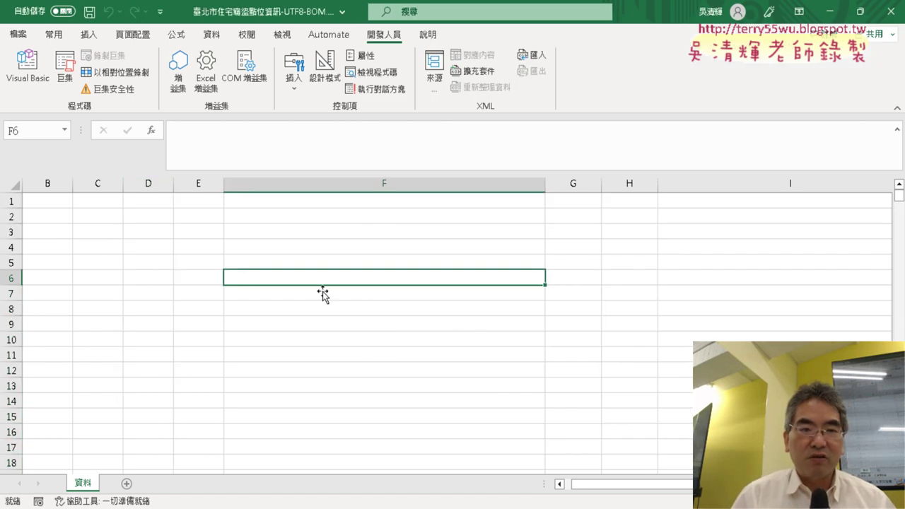
left_click(892, 126)
left_click(51, 79)
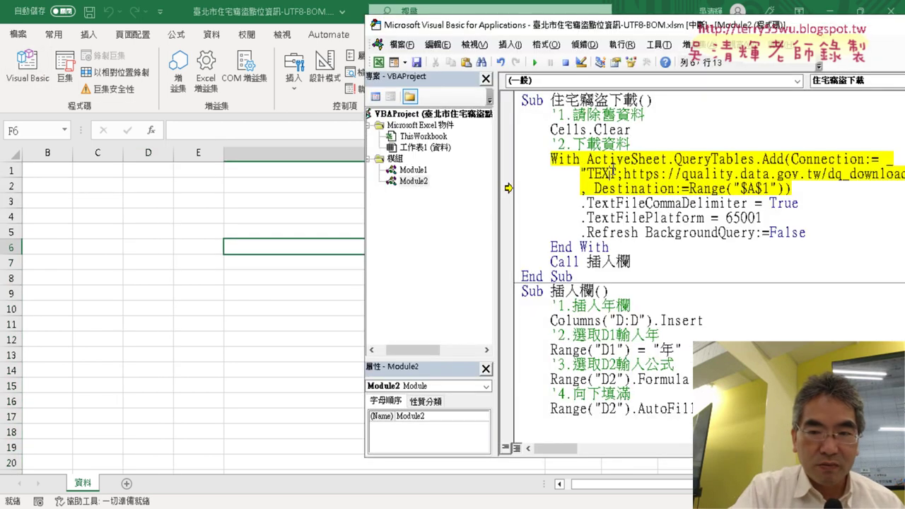
Step: Step through the download and into 插入欄 until column D is inserted
key("F8")
key("F8")
key("F8")
key("F8")
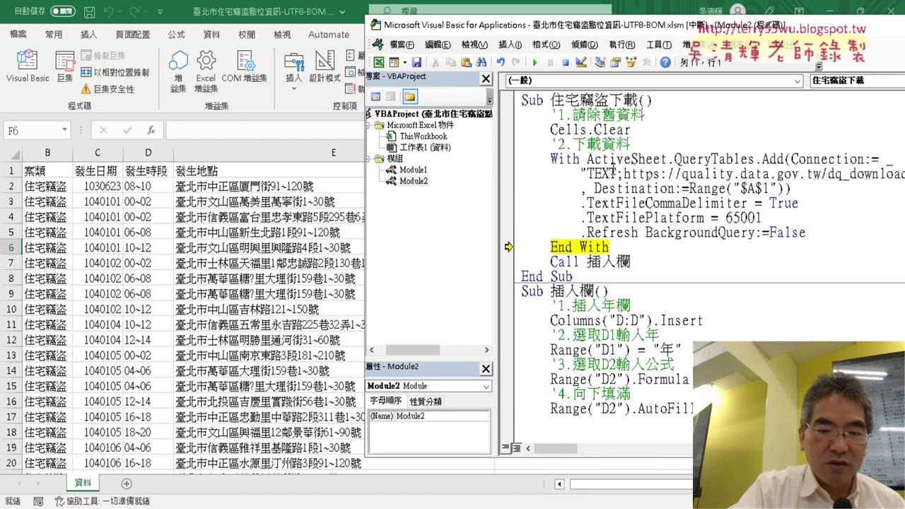
key("F8")
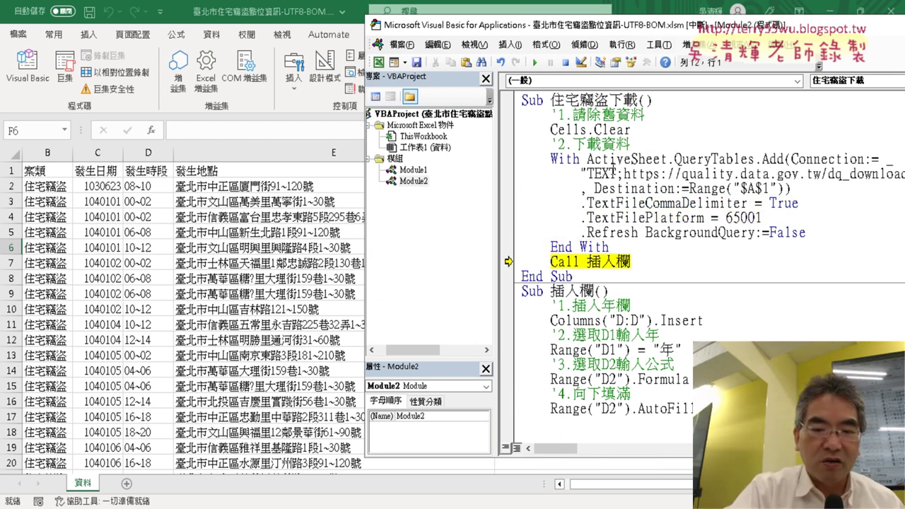
key("F8")
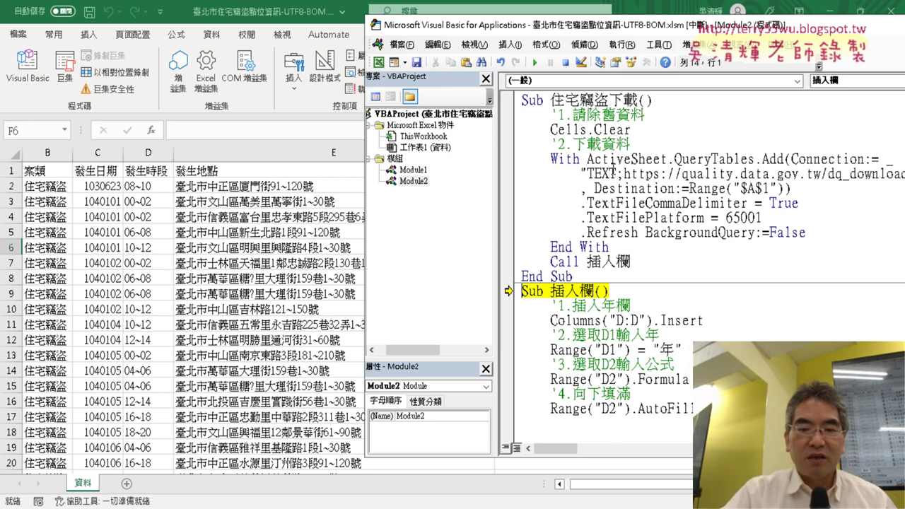
key("F8")
key("F8")
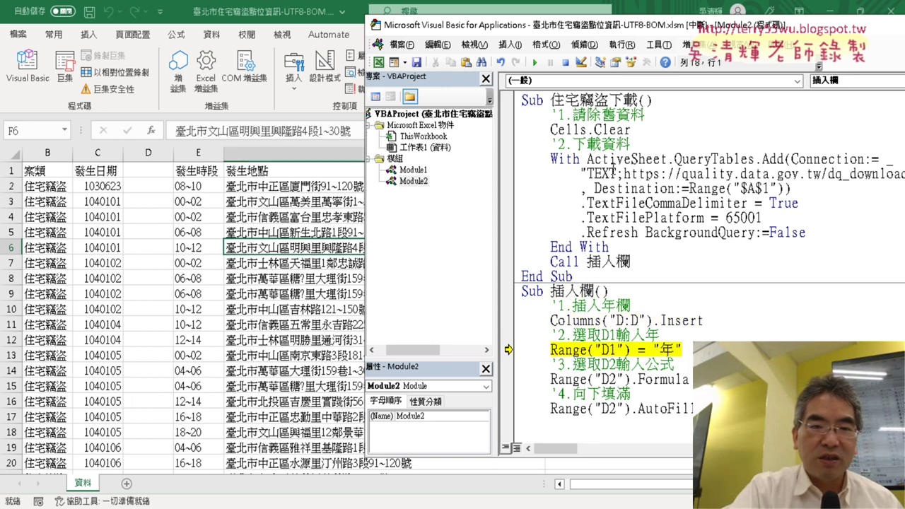
key("F8")
key("F8")
key("F8")
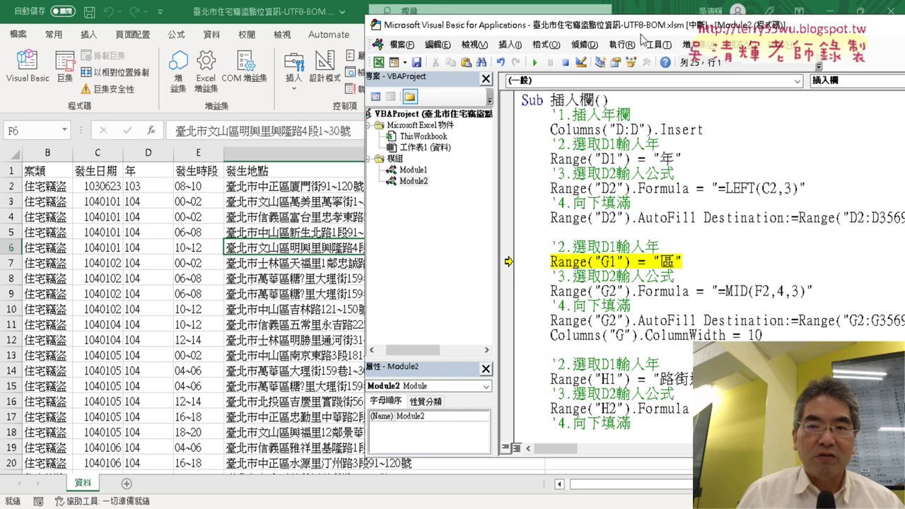
Step: Narrow the editor beside the sheet and step the macro through columns G and H to the end
left_click_drag(640, 39, 210, 76)
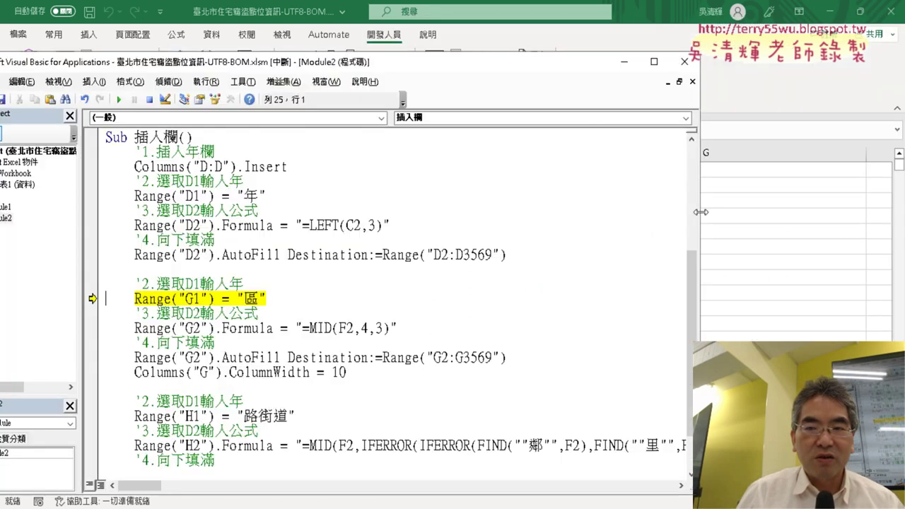
left_click_drag(701, 213, 478, 212)
left_click(232, 309)
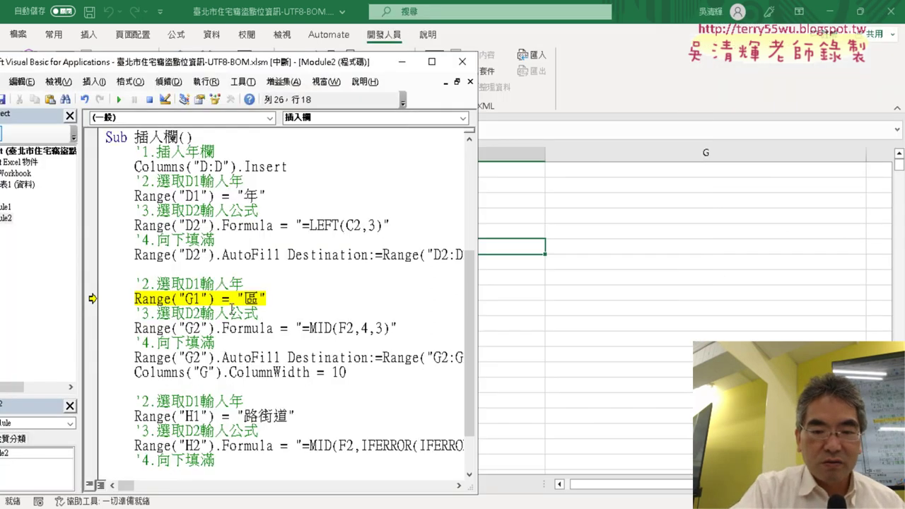
key("F8")
key("F8")
key("F8")
key("F8")
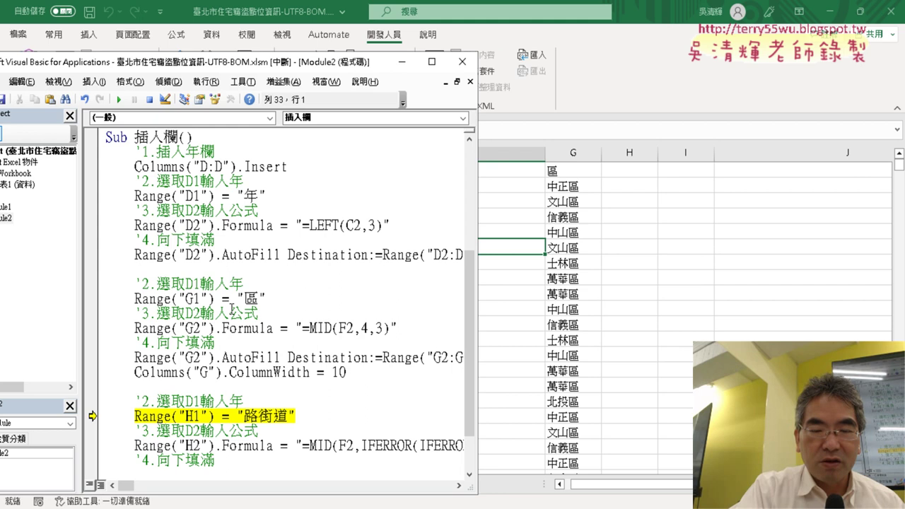
key("F8")
key("F8")
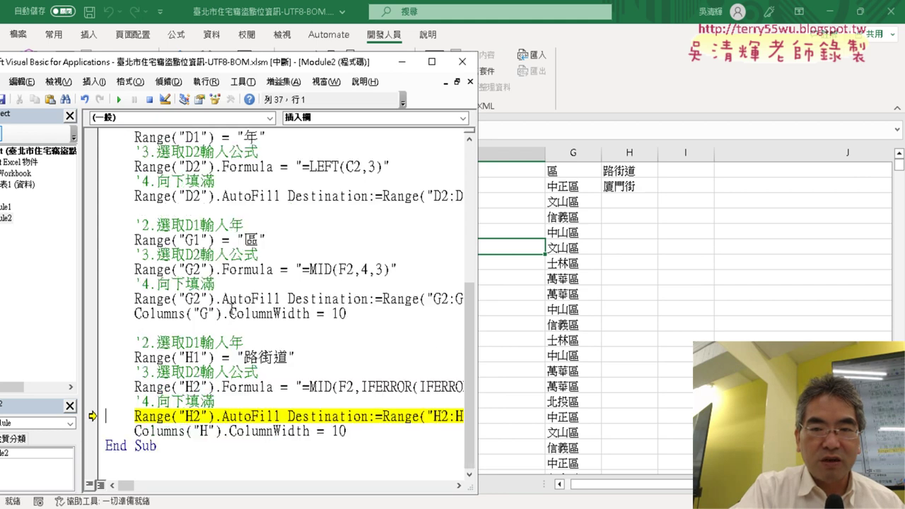
key("F8")
key("F8")
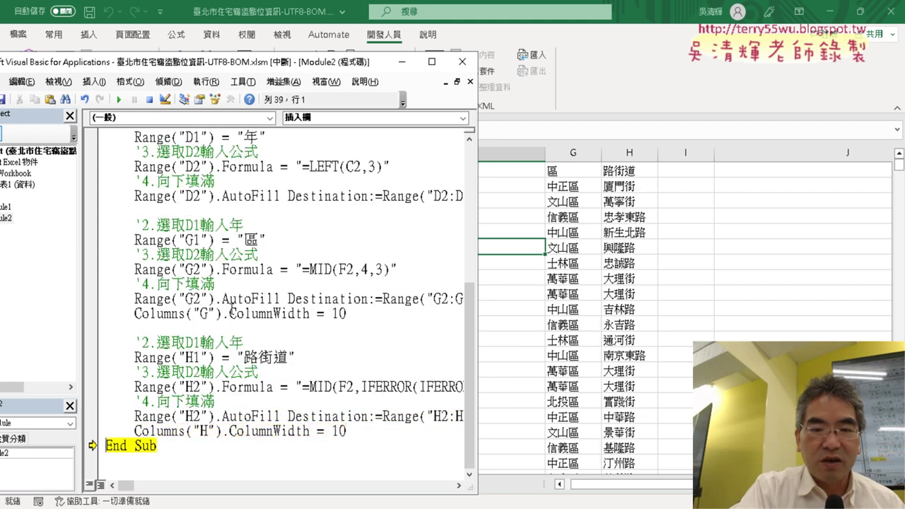
key("F8")
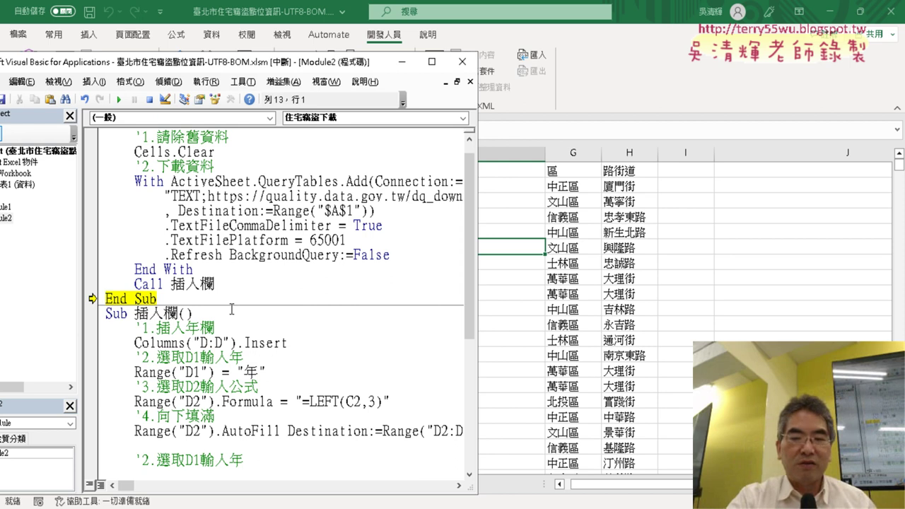
key("F8")
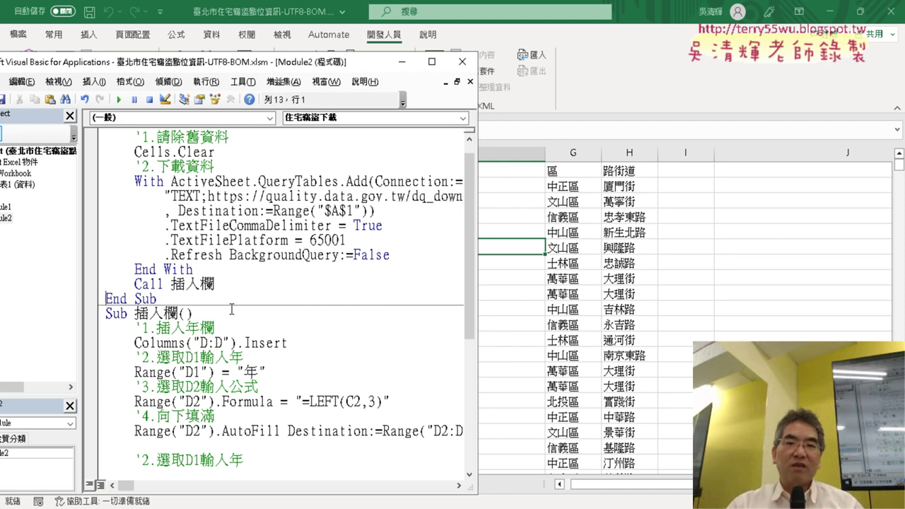
Step: Check the filled 區 and 路街道 columns G and H, then switch to the Google Docs notes
left_click(554, 304)
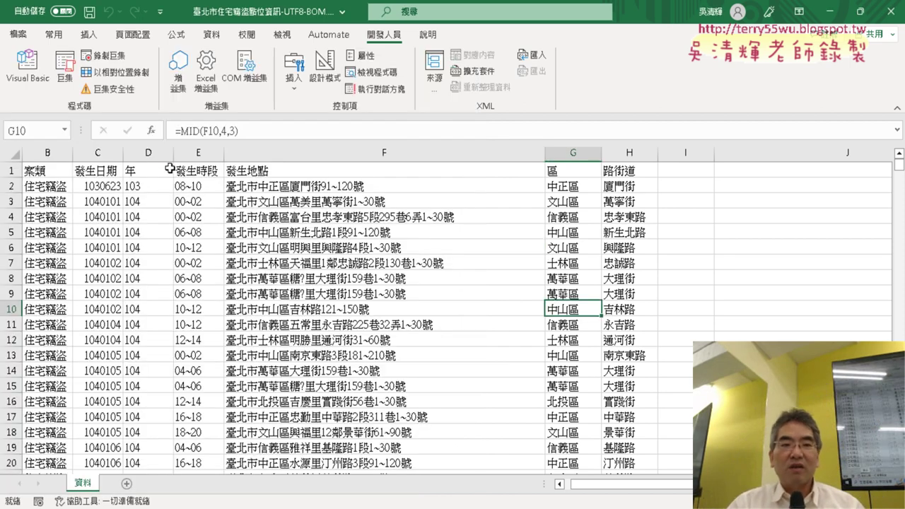
left_click(148, 153)
left_click(573, 153)
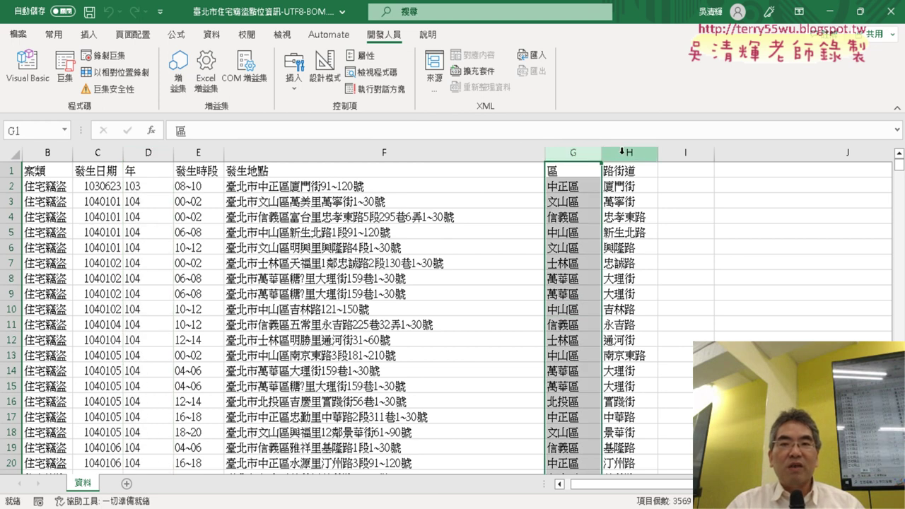
left_click(621, 151)
key("alt+Tab")
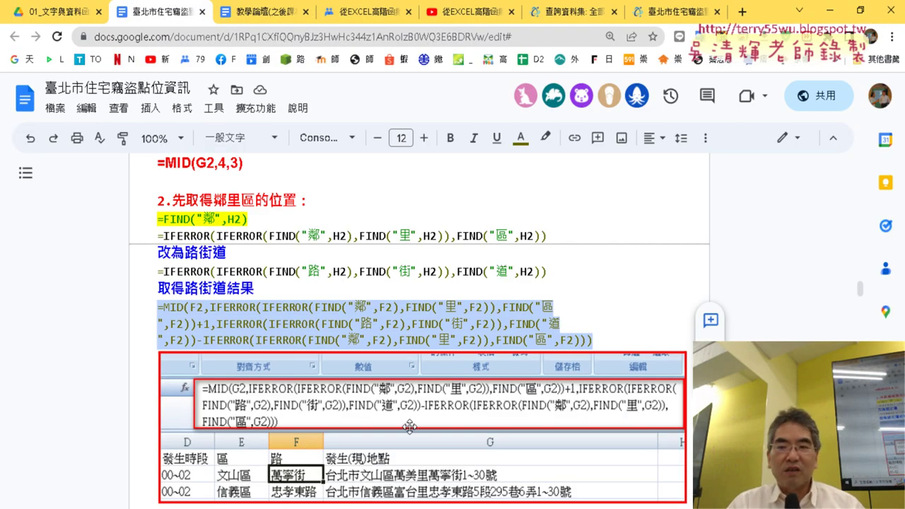
Step: Scroll the Google Docs notes down to the exercise screenshot showing five macro buttons
left_click_drag(861, 285, 868, 335)
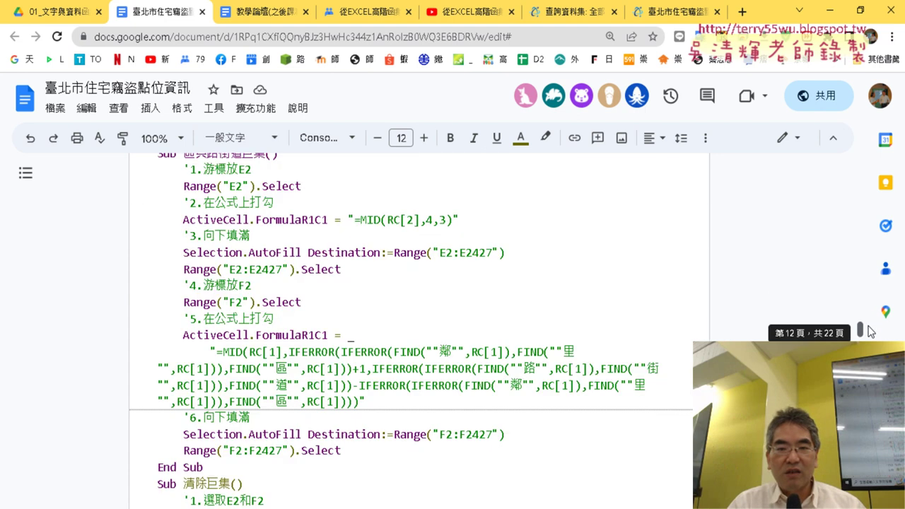
scroll(452, 330, "down", 5)
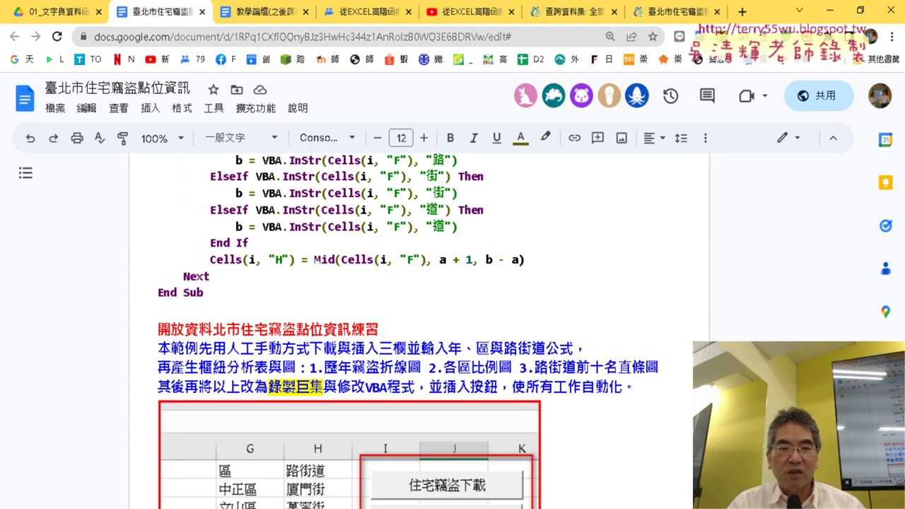
scroll(452, 331, "down", 5)
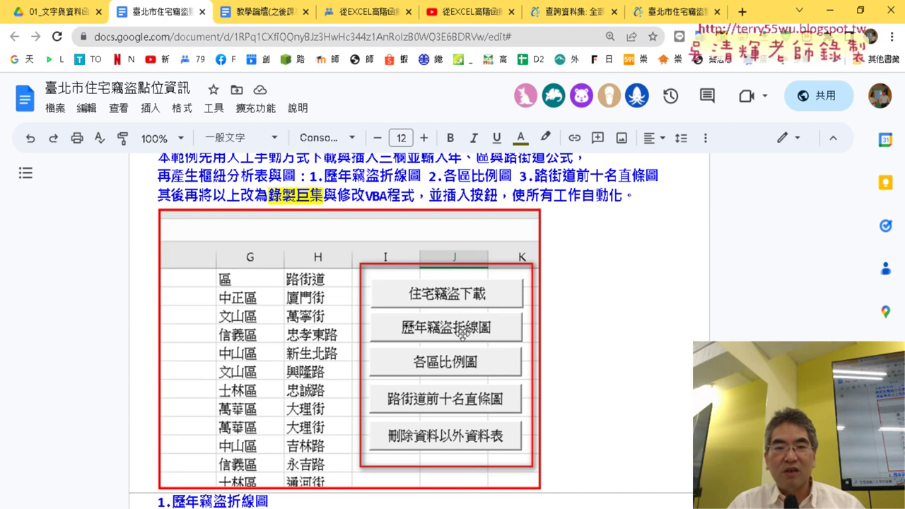